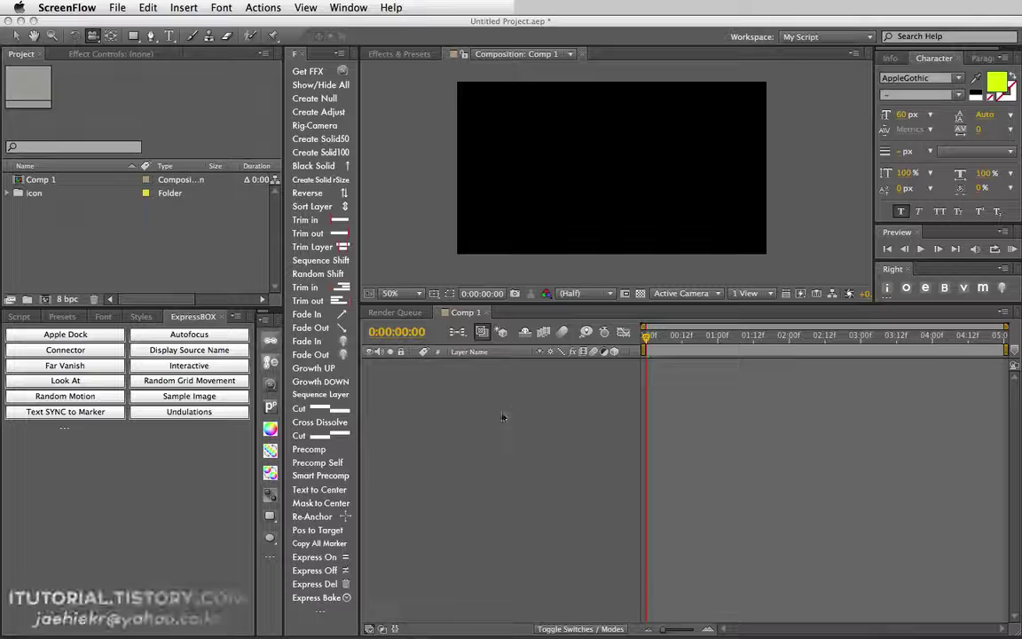
Step: Open the Far Vanish dialog from ExpressBOX, showing fade start 500 and fade end 1500
click(496, 425)
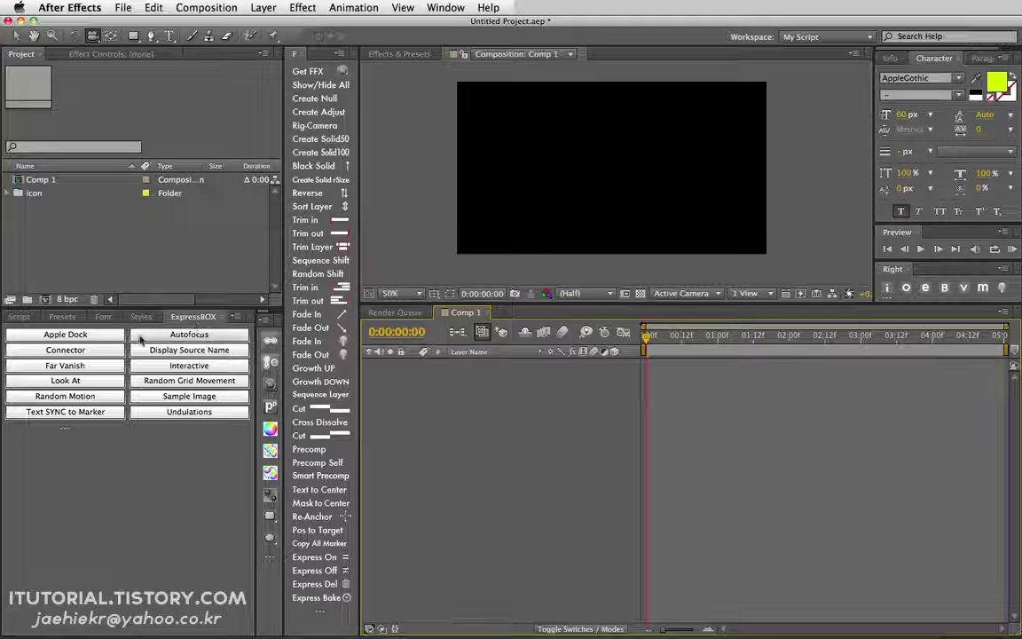
click(99, 365)
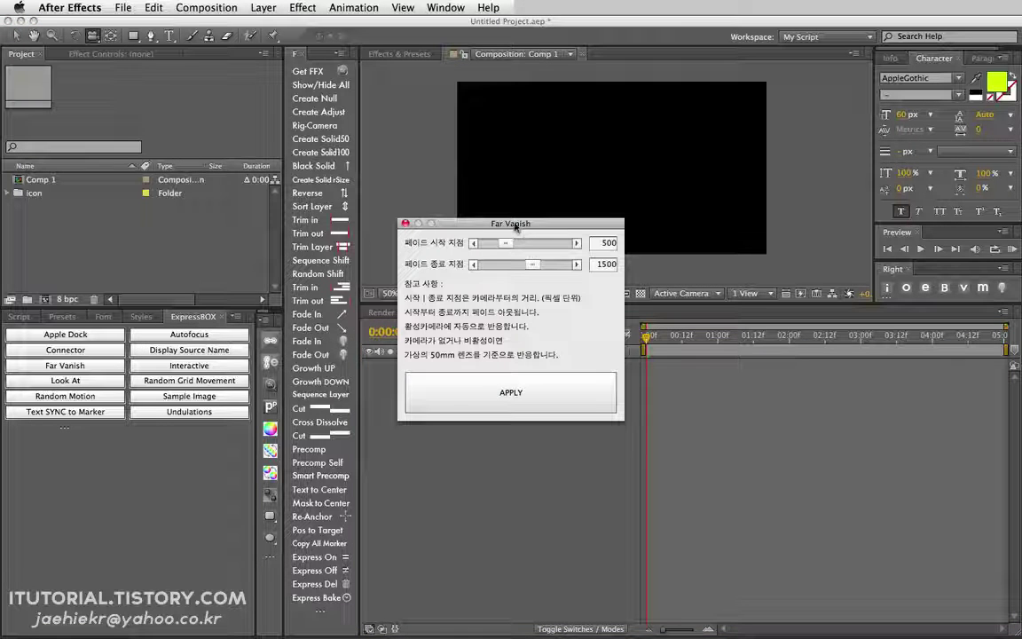
Step: Move the Far Vanish dialog aside, then close it
mouse_move(479, 223)
mouse_down()
mouse_move(281, 210)
mouse_move(186, 191)
mouse_up()
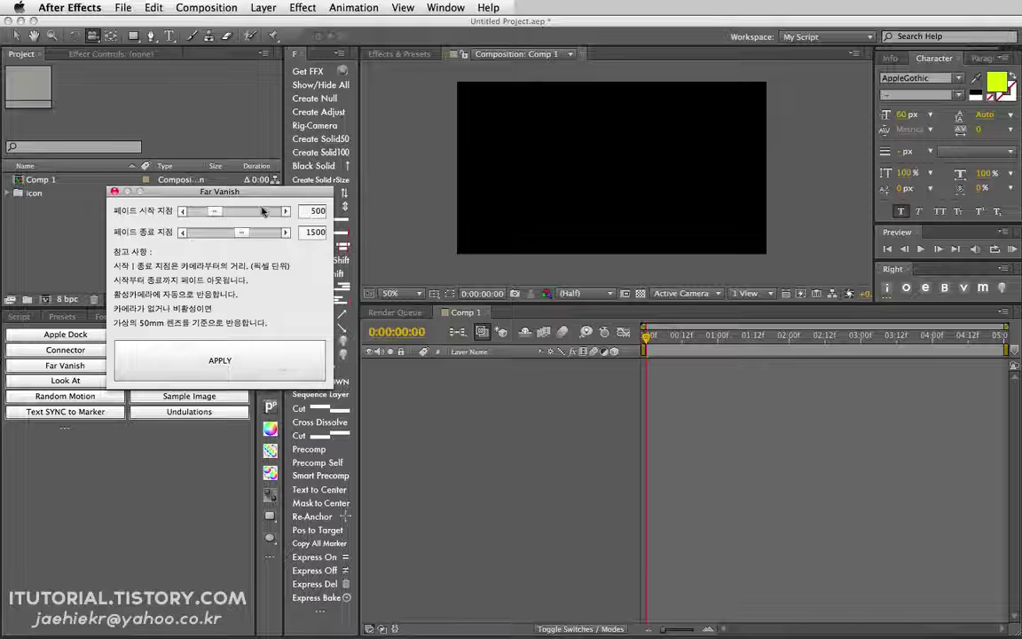
drag(232, 190, 234, 199)
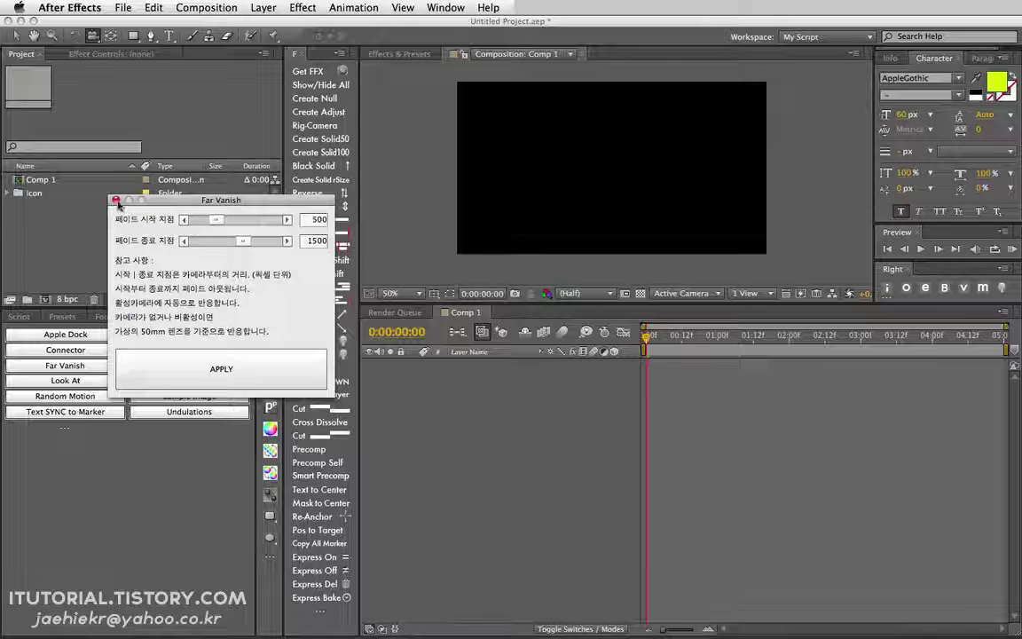
click(116, 202)
Step: Add 01.png through 05.png from the icon folder to Comp 1 as layers
click(18, 193)
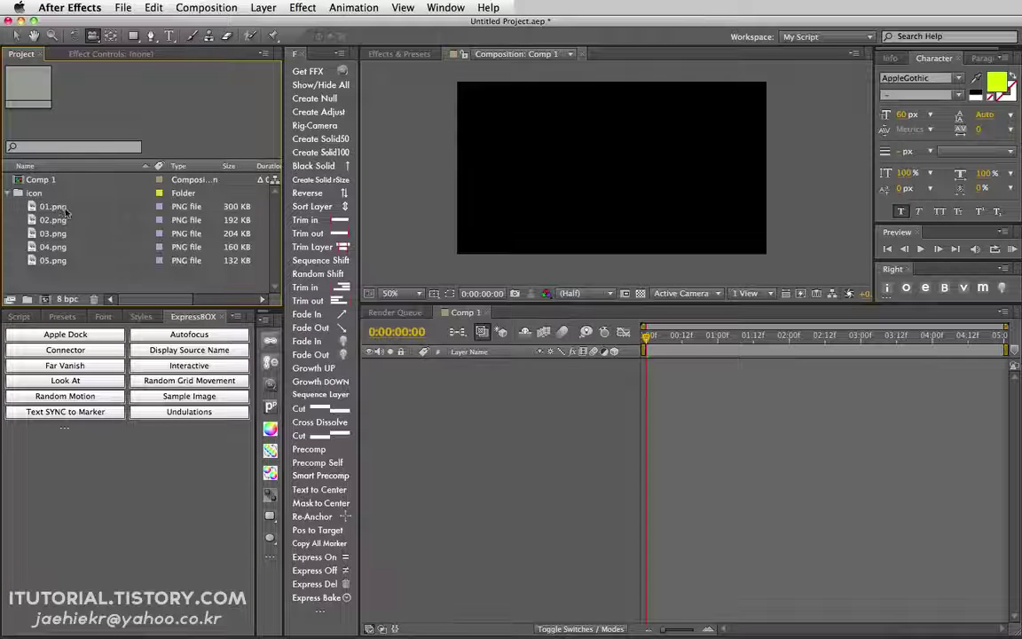
click(52, 207)
shift+click(54, 260)
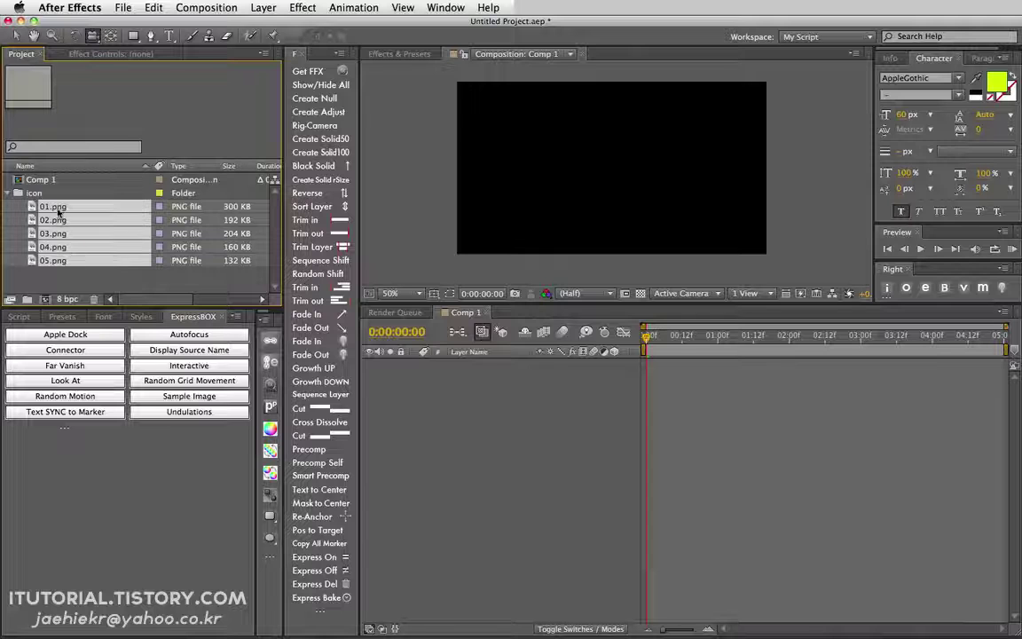
drag(51, 206, 519, 408)
Step: Scale all five icon layers down to 28%
key(s)
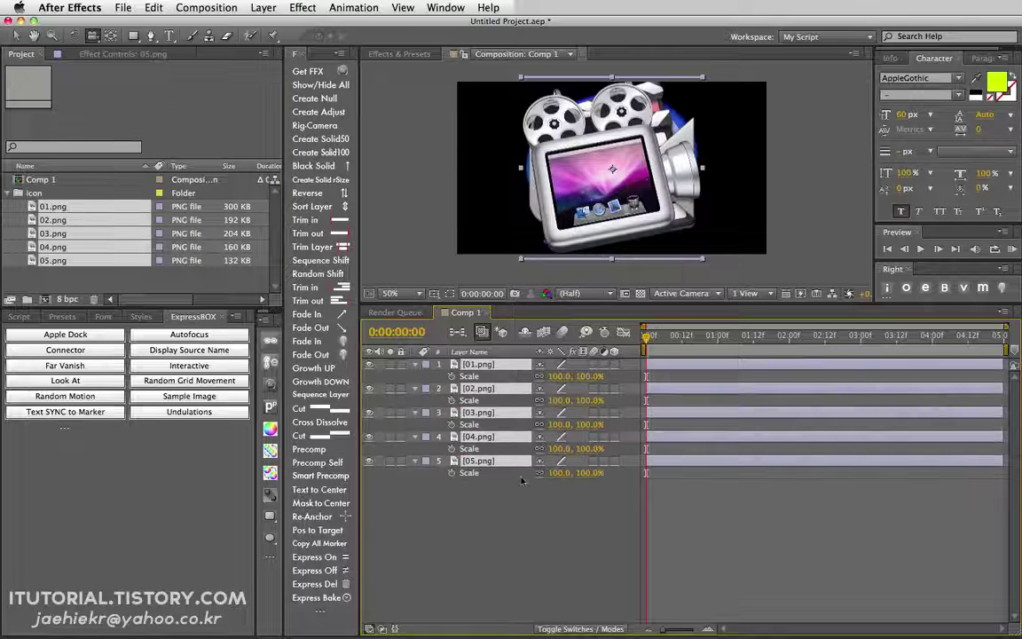
drag(584, 383, 529, 373)
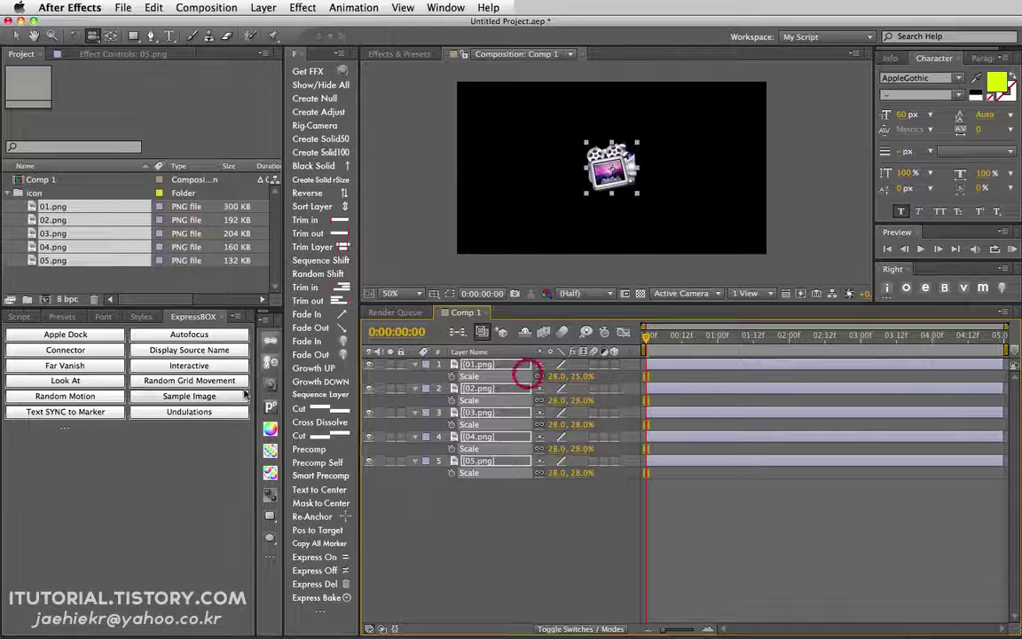
click(22, 318)
Step: Spread the five icons evenly along X with Align Layers and centre the row in frame
click(189, 350)
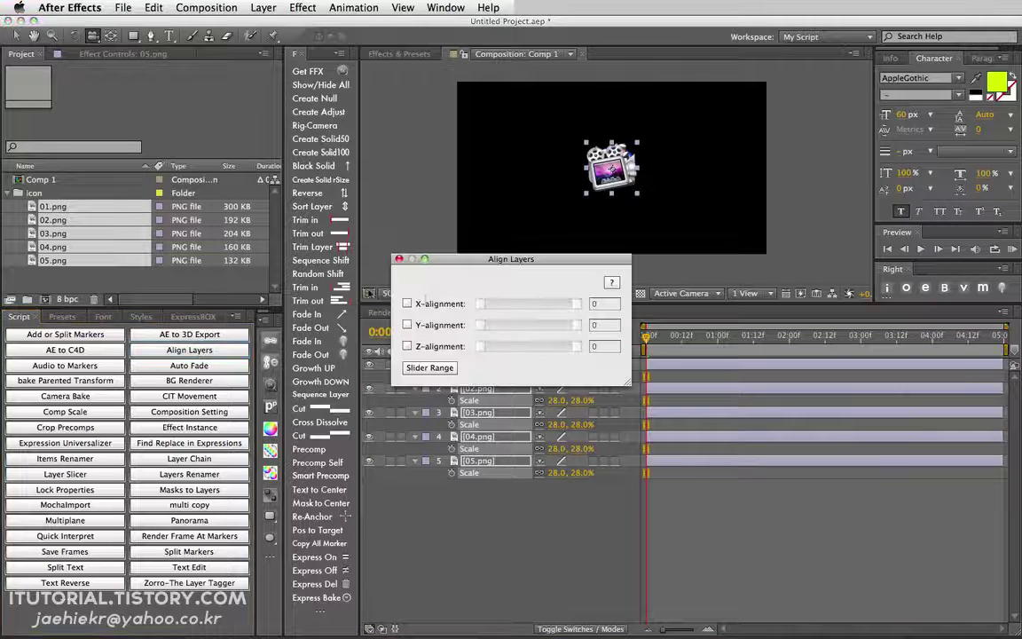
click(407, 303)
click(398, 258)
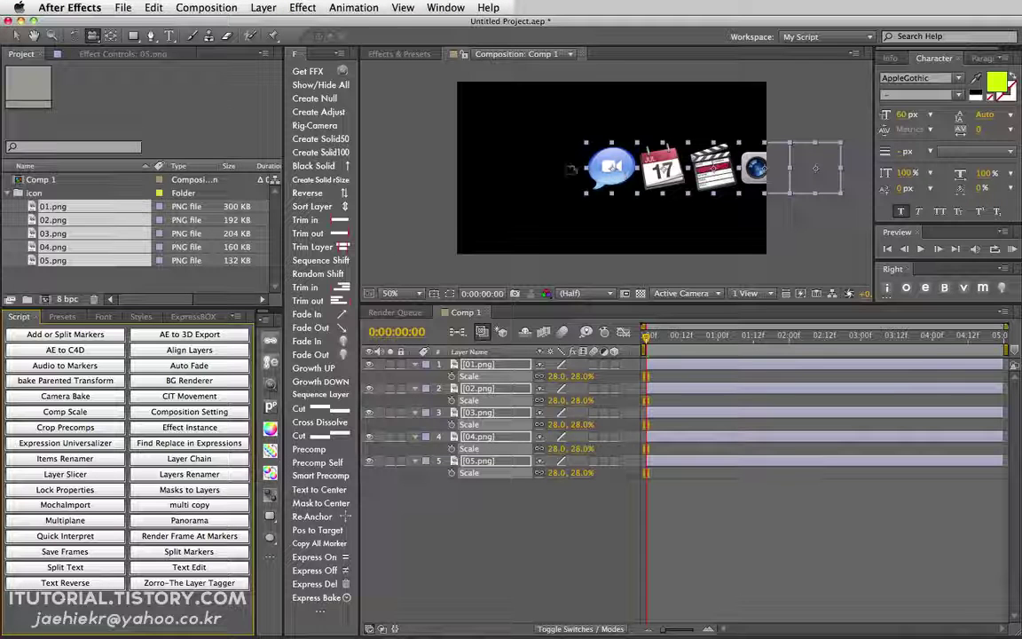
drag(610, 169, 524, 170)
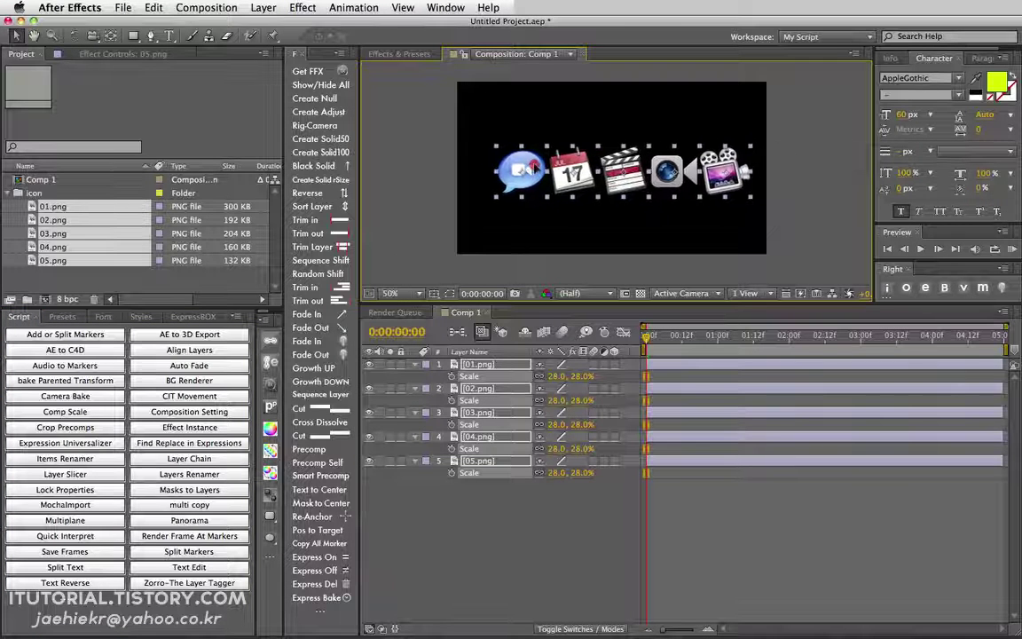
Step: Make all five icon layers 3D, then collapse and deselect them
click(613, 363)
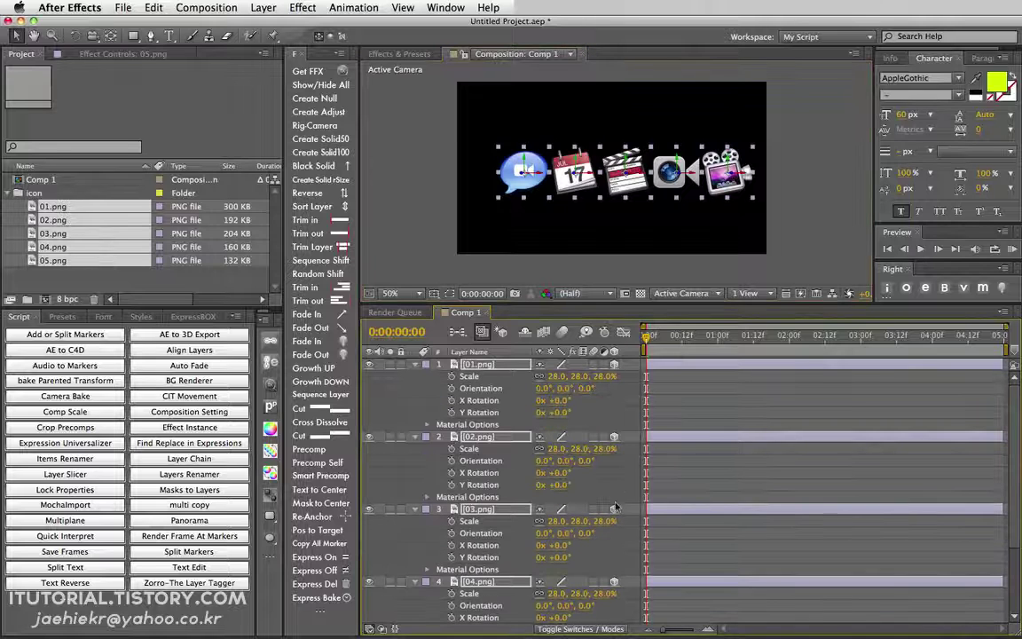
scroll(610, 474, down, 3)
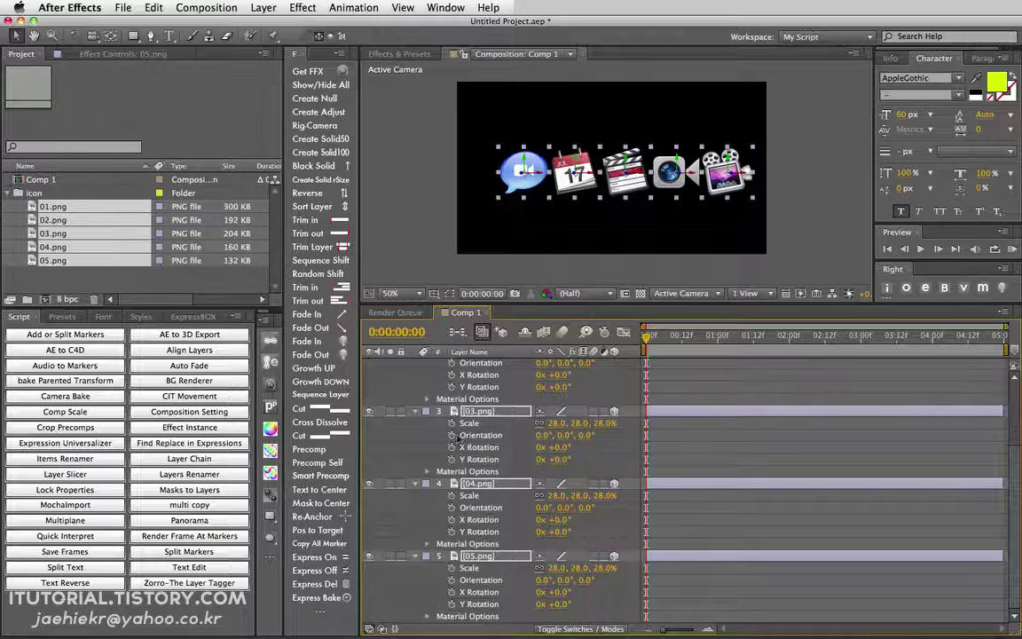
click(416, 412)
click(450, 457)
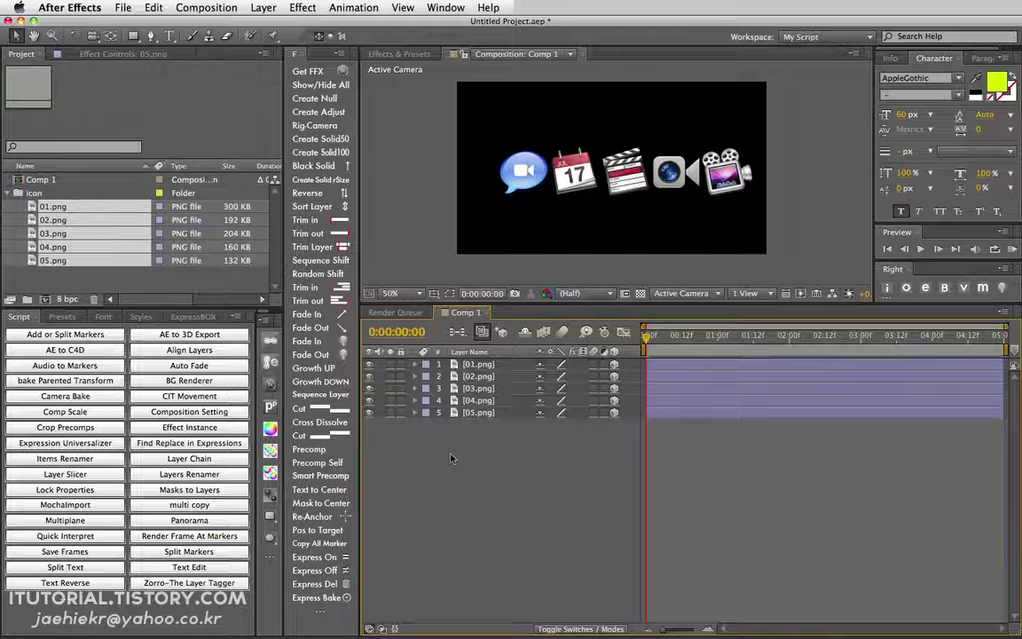
Step: Push the calendar, clapperboard, camera-lens and projector icons progressively farther back in depth
click(530, 171)
click(575, 174)
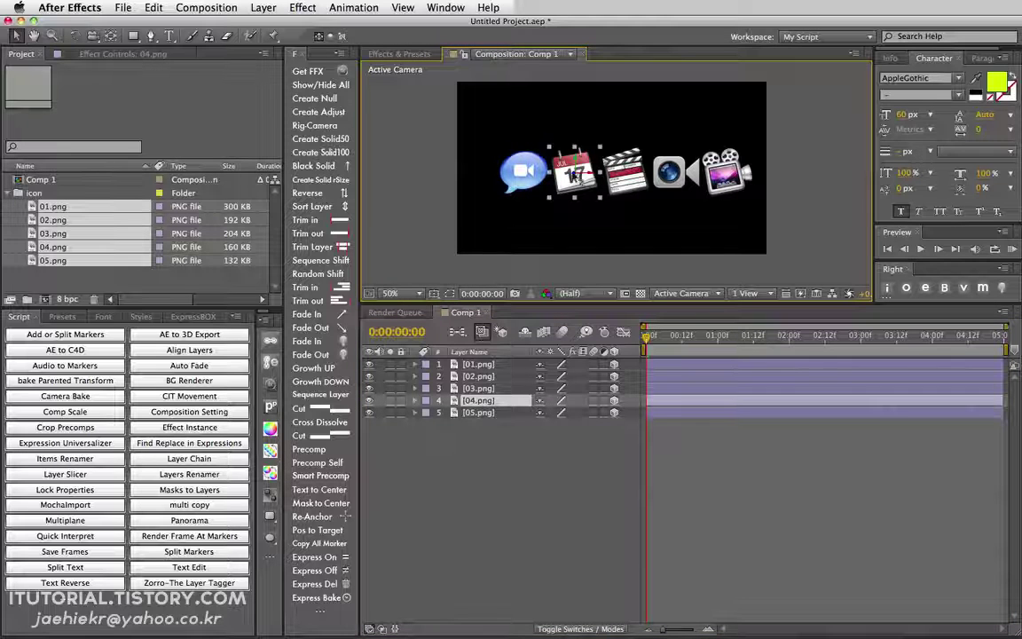
key(Return)
drag(558, 177, 603, 175)
click(627, 174)
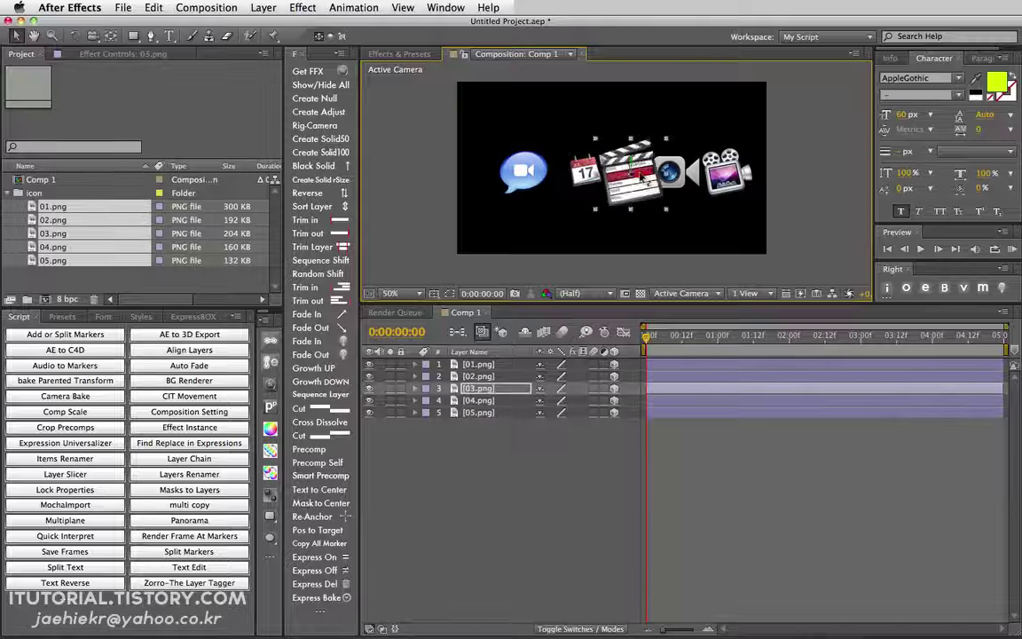
click(681, 177)
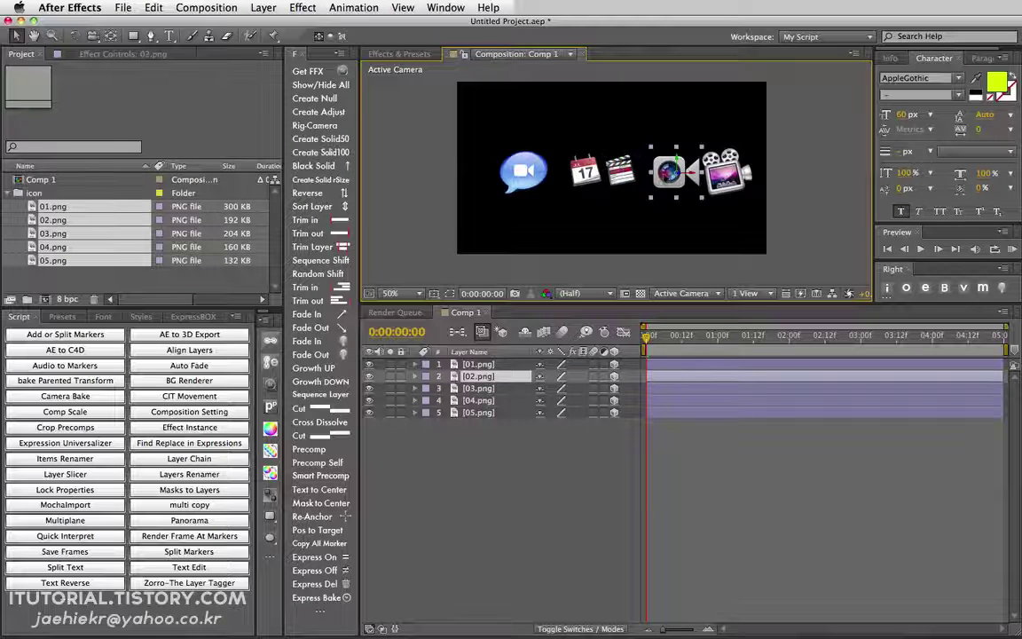
drag(681, 178, 652, 176)
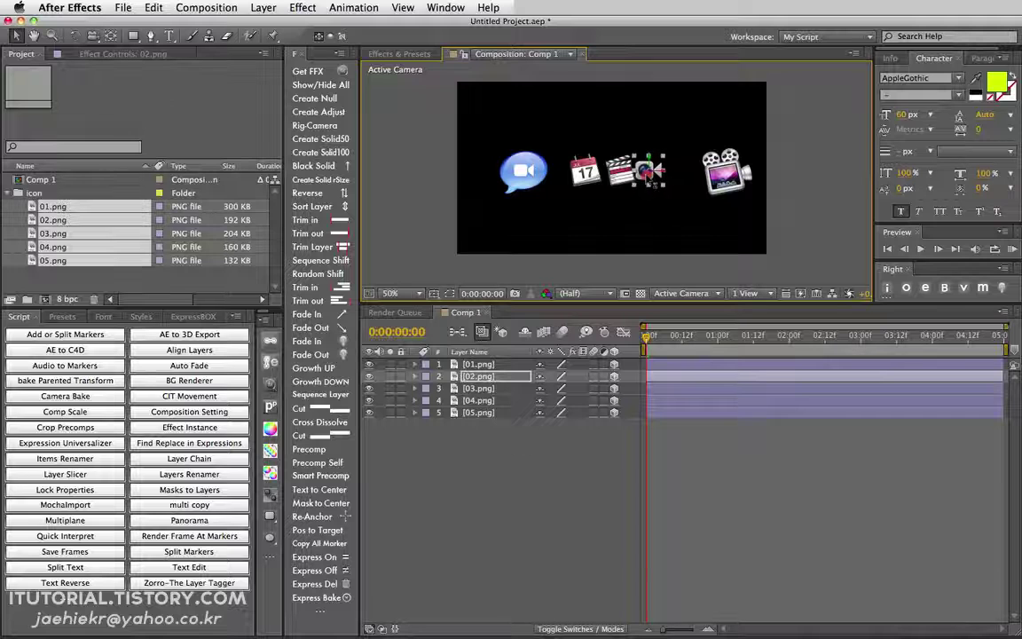
click(728, 173)
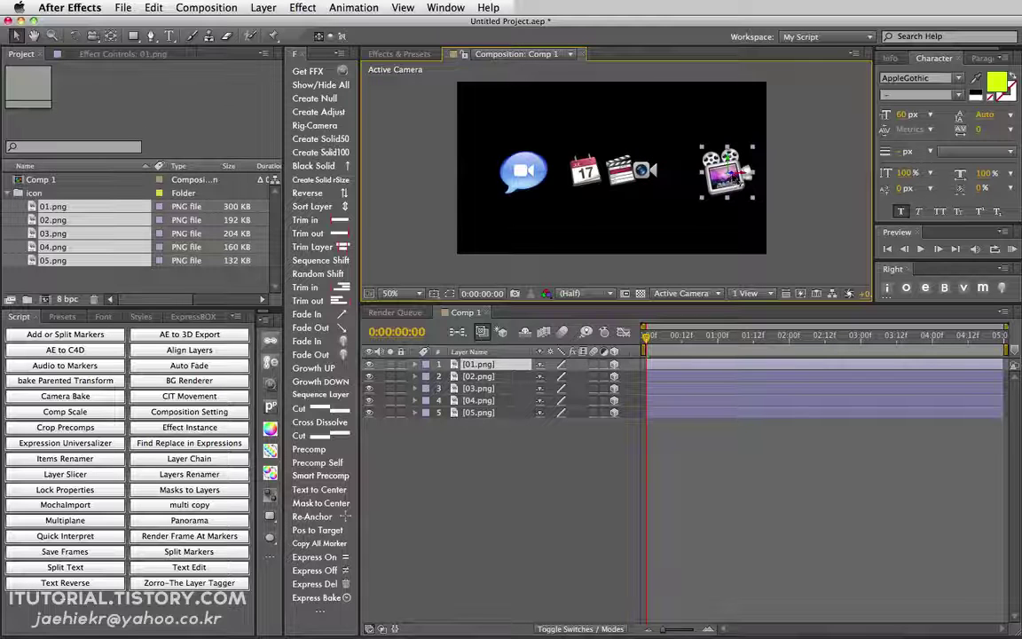
drag(742, 168, 671, 165)
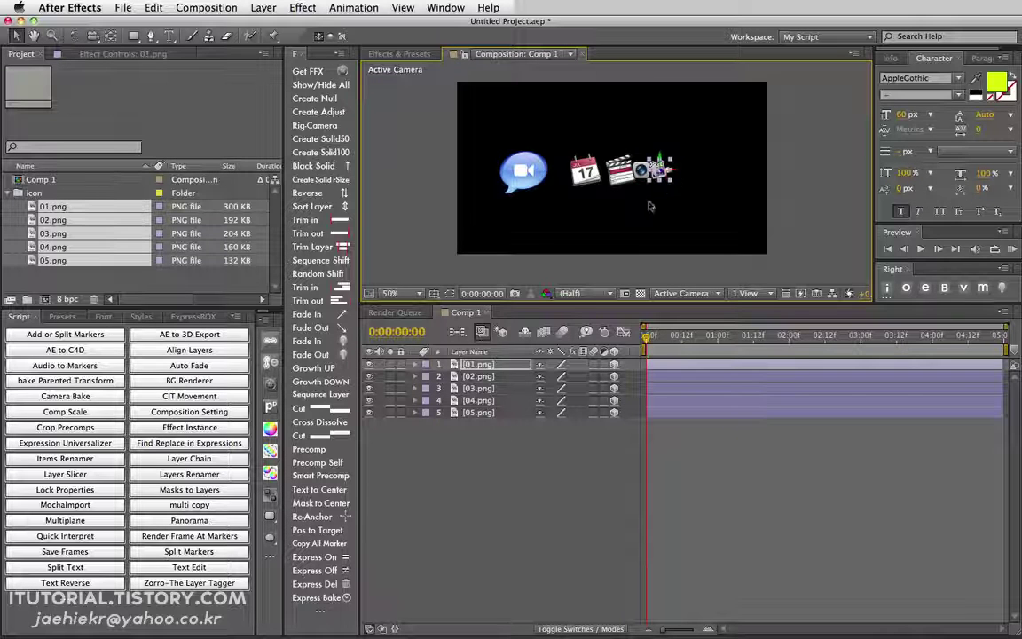
drag(681, 179, 698, 172)
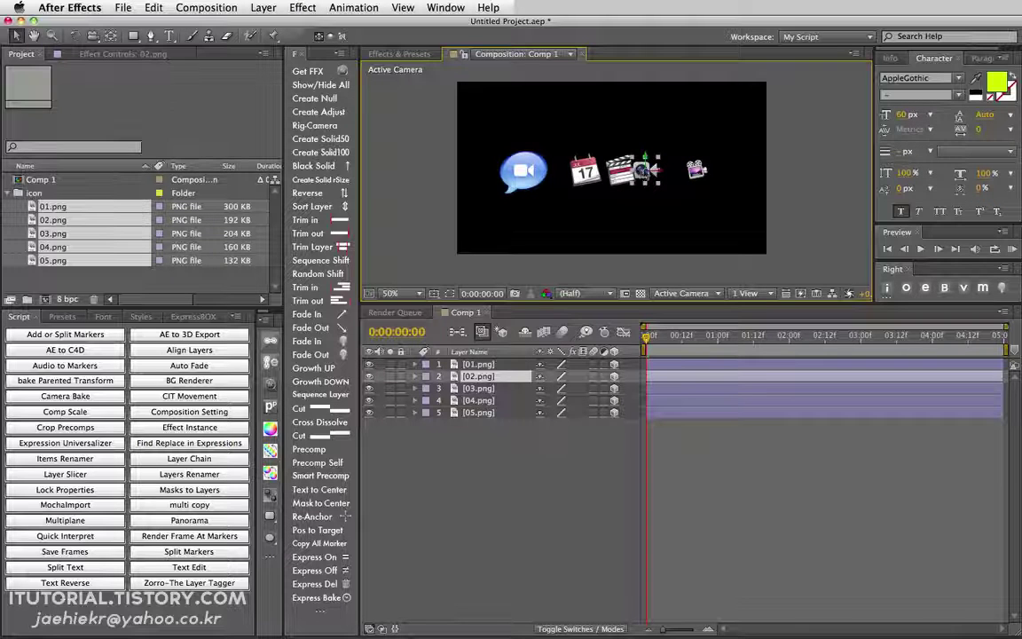
mouse_move(644, 171)
mouse_down()
mouse_move(663, 168)
mouse_move(629, 171)
mouse_up()
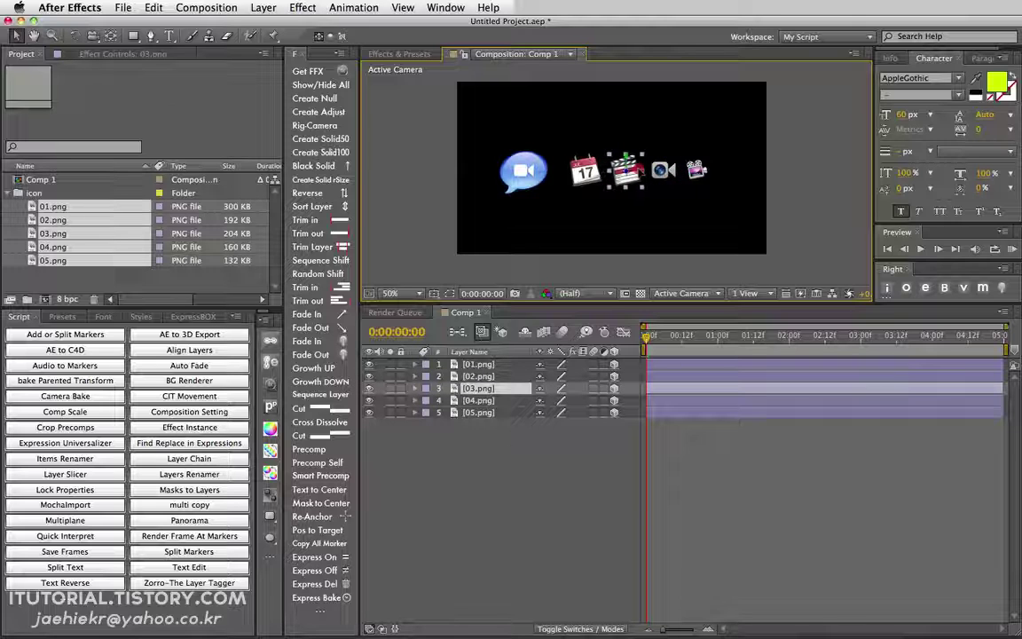
Step: Check the staggered depths by orbiting in Custom View 1, then return to Active Camera
click(684, 293)
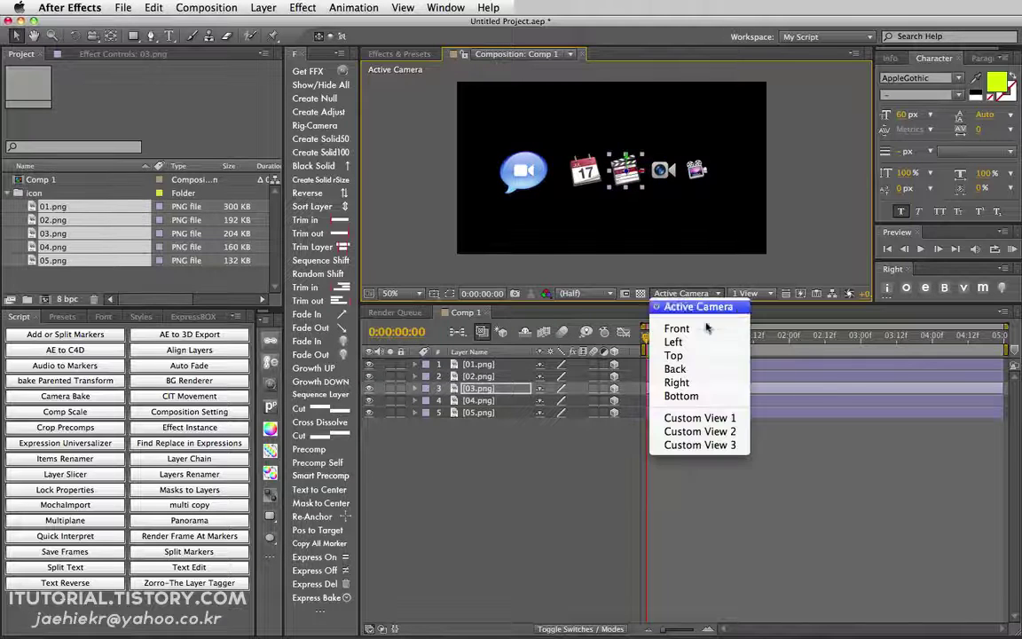
click(700, 418)
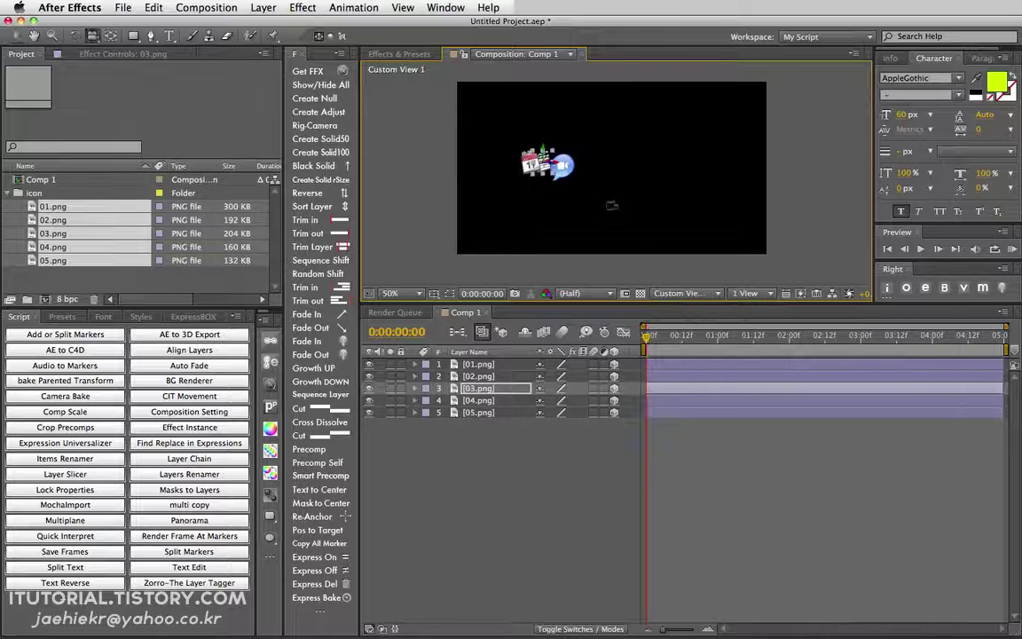
key(c)
mouse_move(533, 170)
mouse_down()
mouse_move(557, 80)
mouse_move(479, 98)
mouse_move(700, 286)
mouse_up()
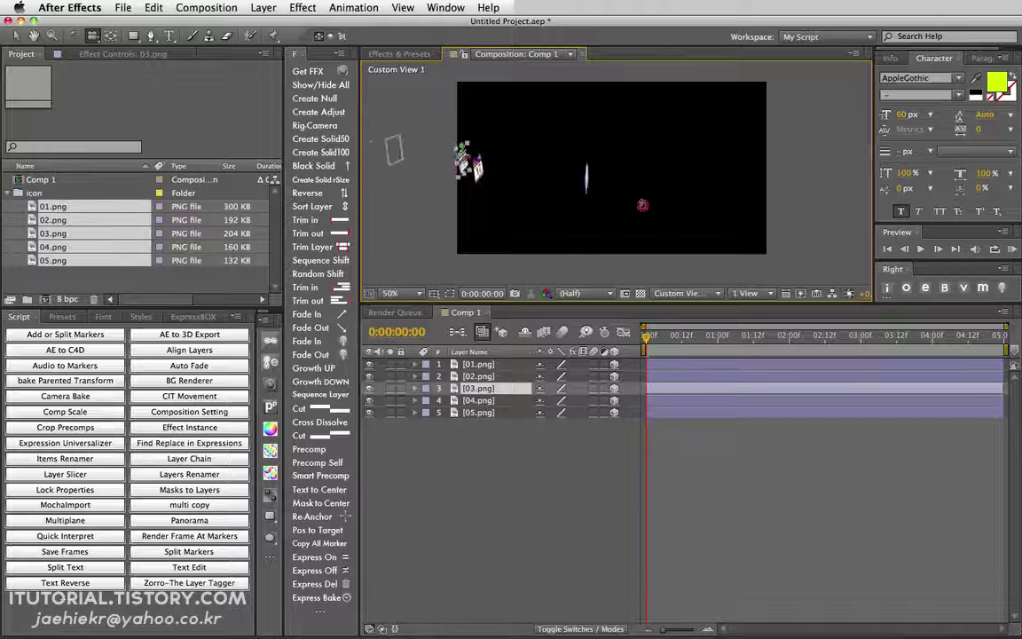
click(683, 293)
click(684, 303)
Step: Add Camera 1 with the 35mm preset, then select all five png icon layers
click(478, 438)
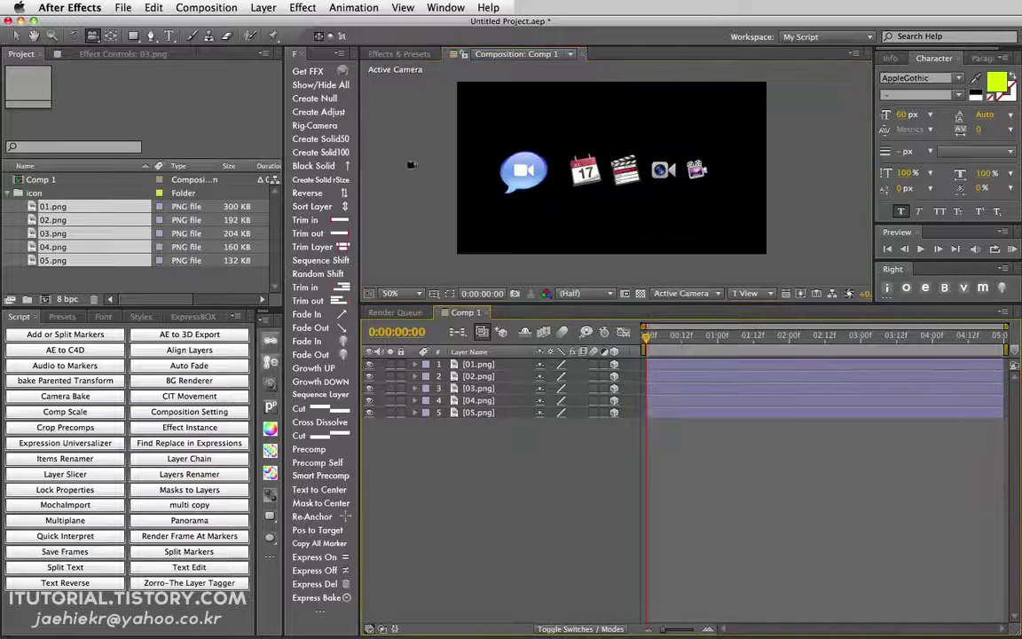
click(263, 7)
mouse_move(283, 26)
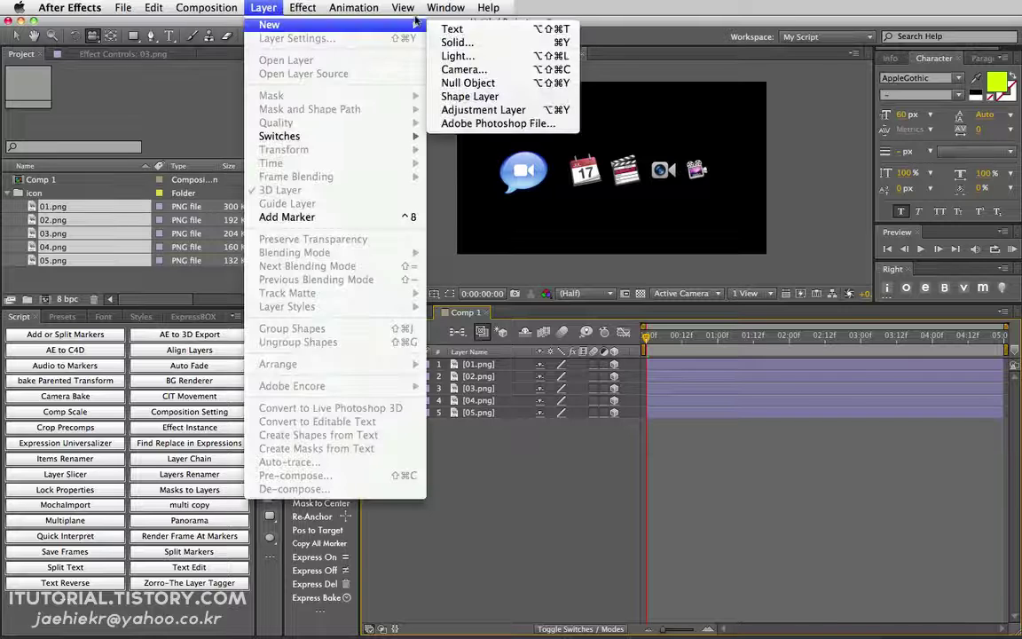
click(463, 69)
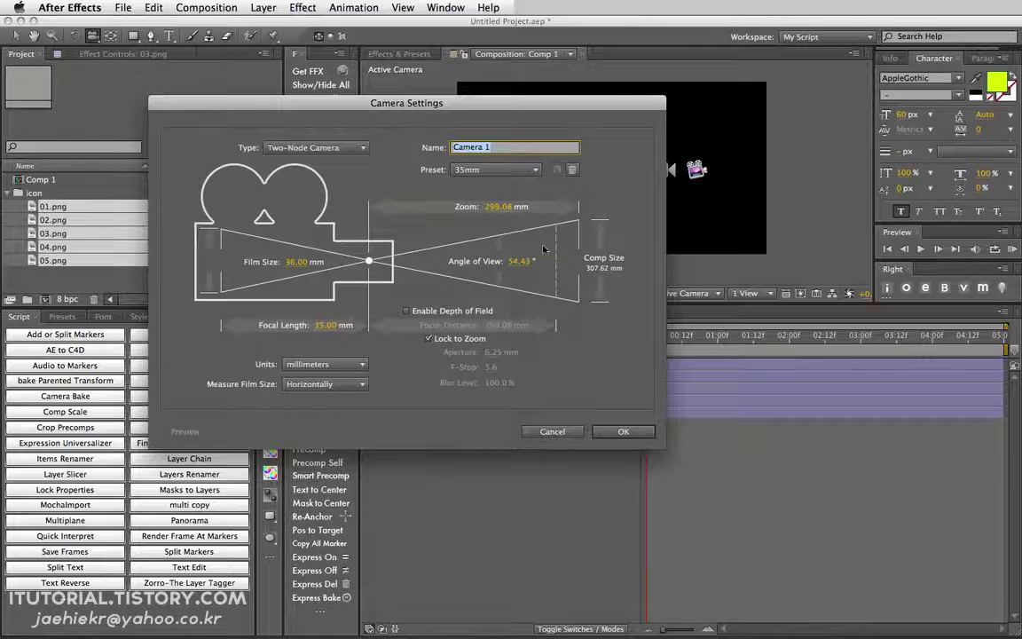
key(Return)
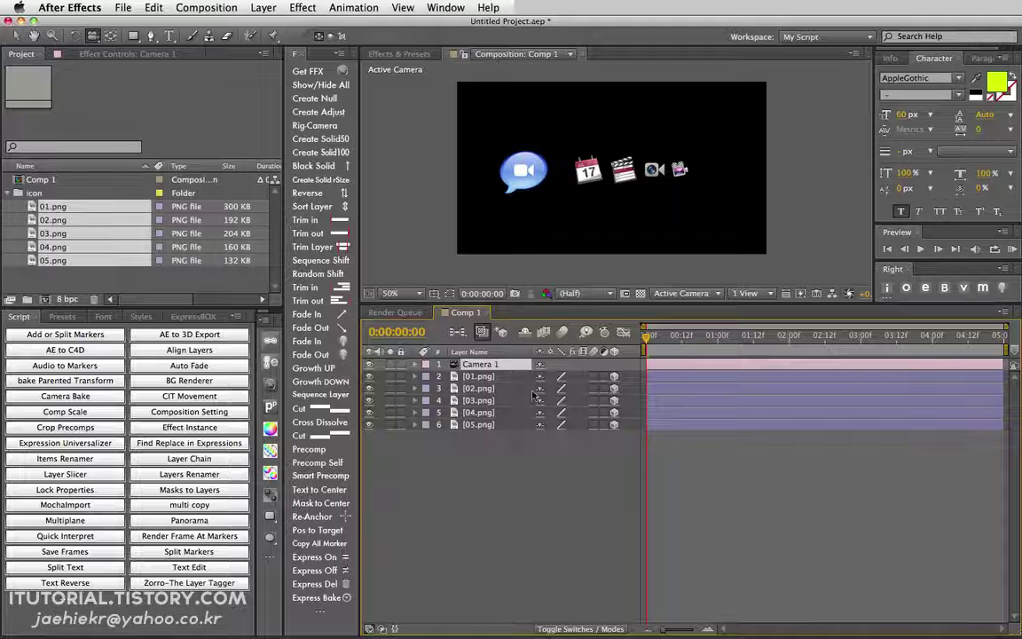
drag(519, 445, 472, 371)
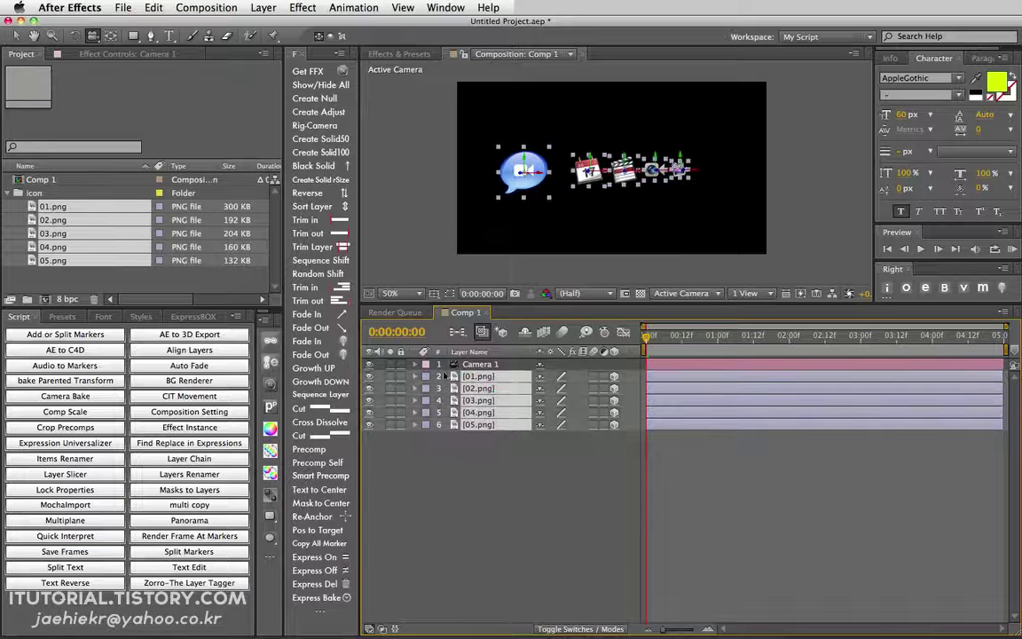
click(193, 316)
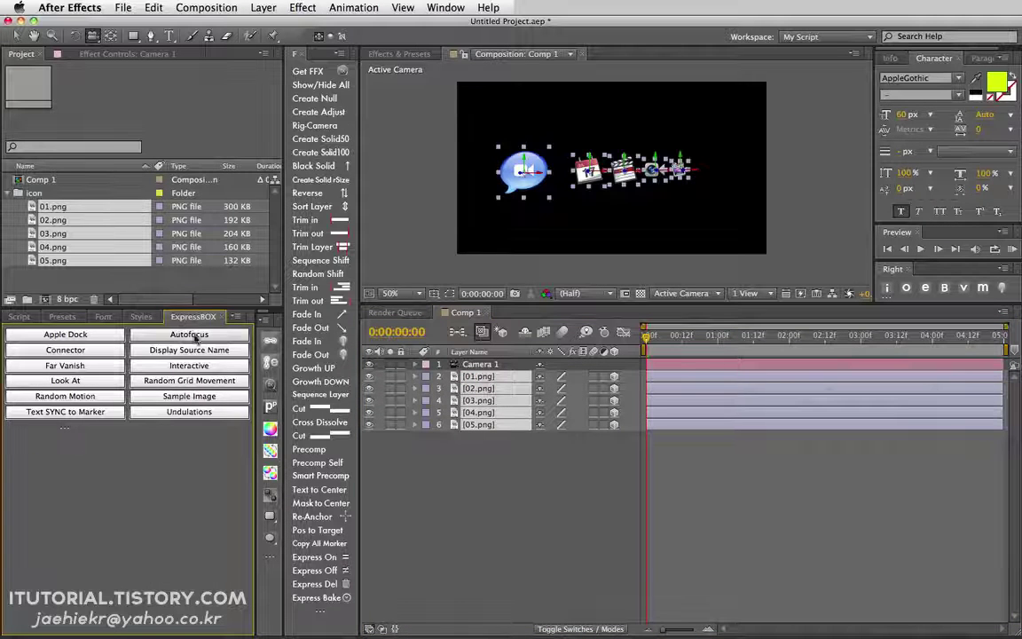
Step: Apply Far Vanish with fade start 500 and end 1500 to the icons and preview the fade
click(103, 364)
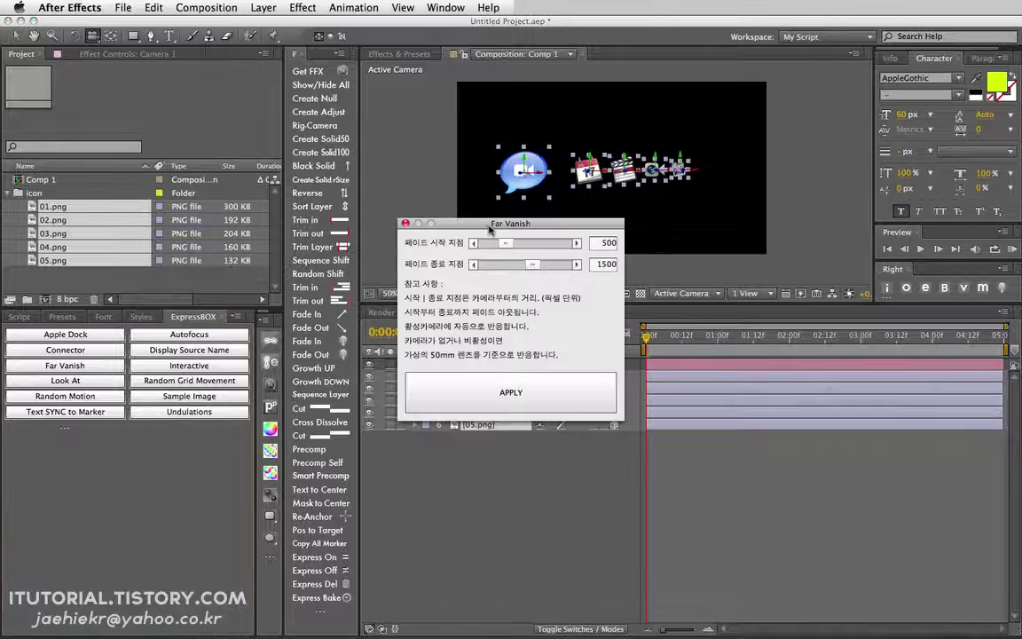
drag(489, 228, 219, 165)
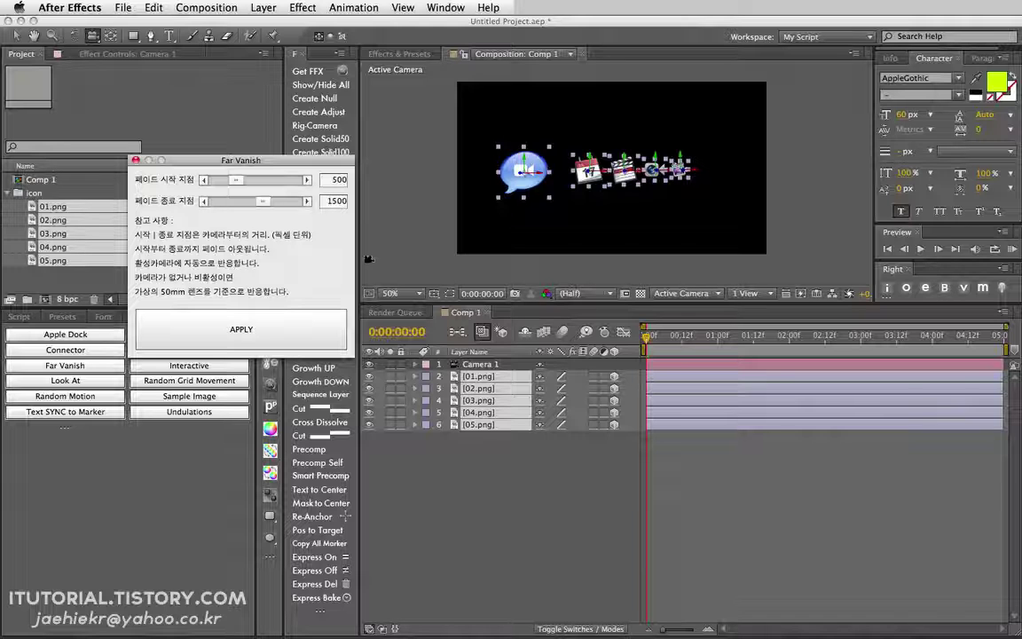
drag(275, 160, 233, 144)
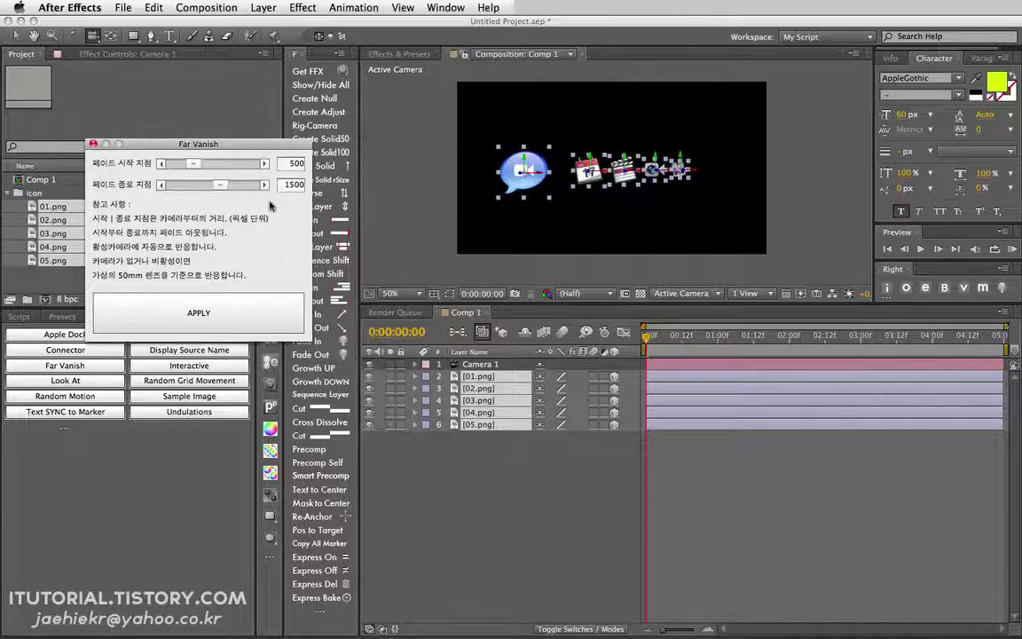
click(253, 308)
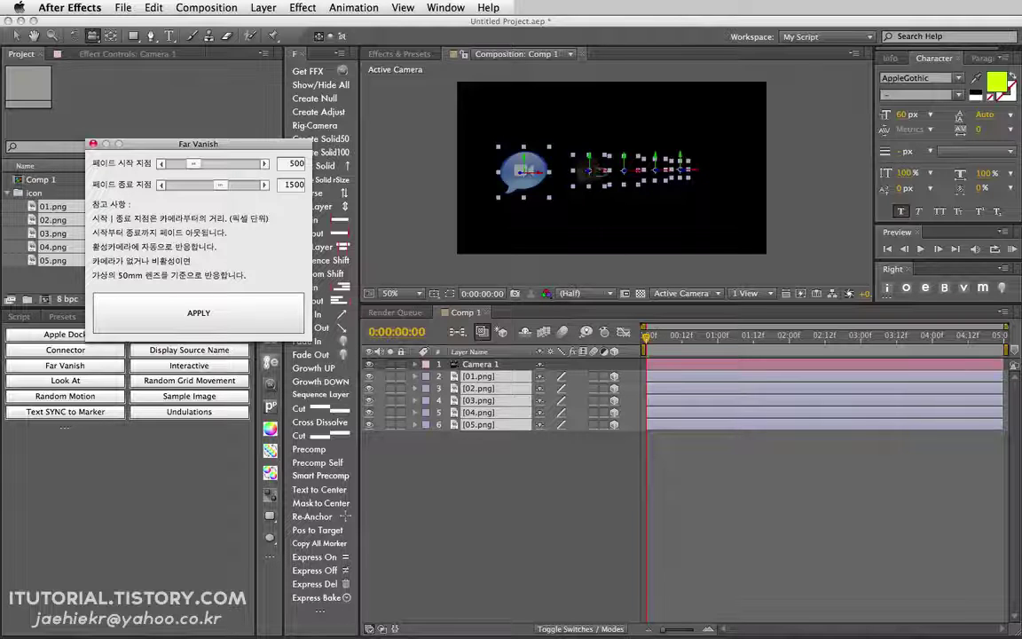
click(588, 177)
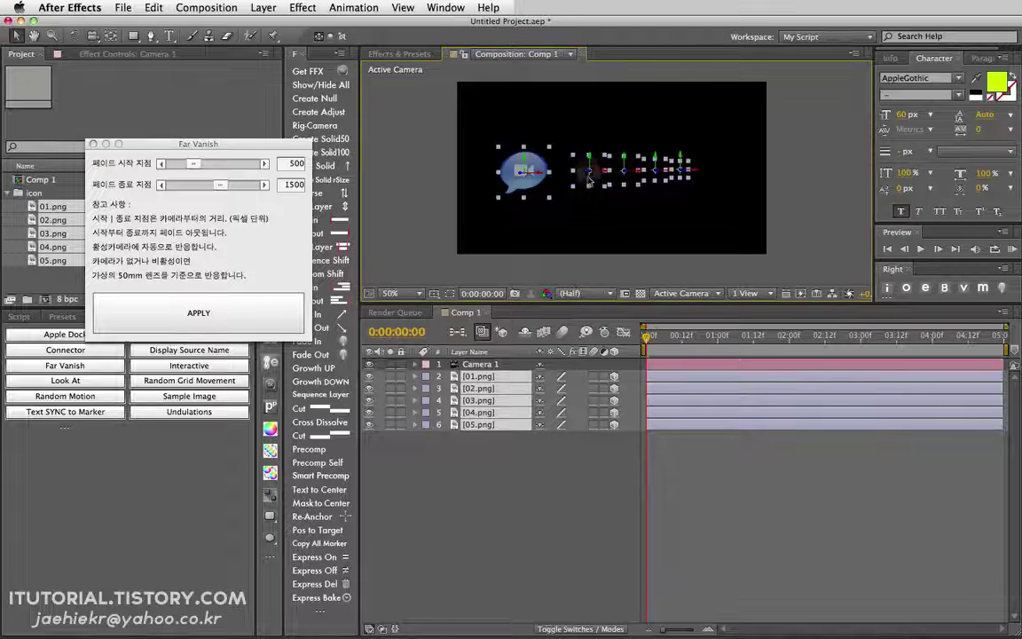
mouse_move(588, 178)
mouse_down()
mouse_move(503, 205)
mouse_move(572, 159)
mouse_up()
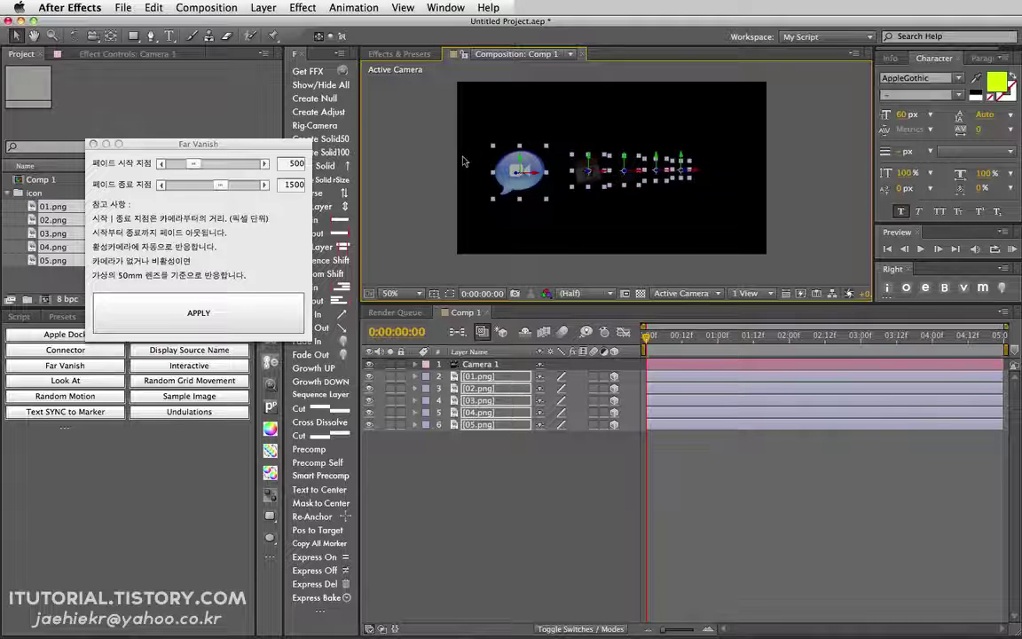
click(327, 86)
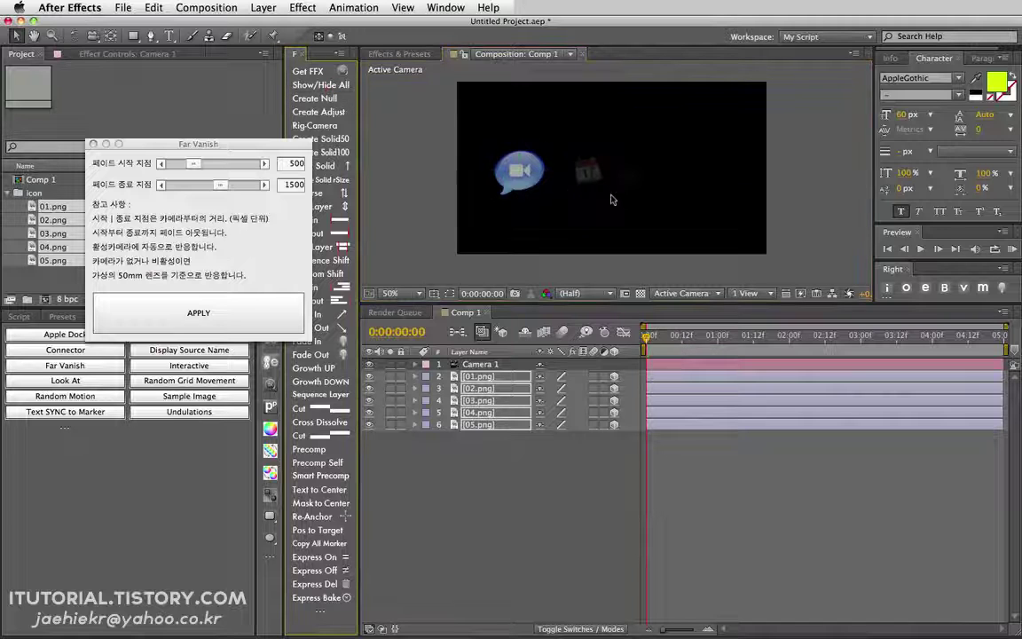
Step: Orbit Camera 1 slightly so the calendar and clapperboard appear dimly, toggling the transparency grid
click(499, 365)
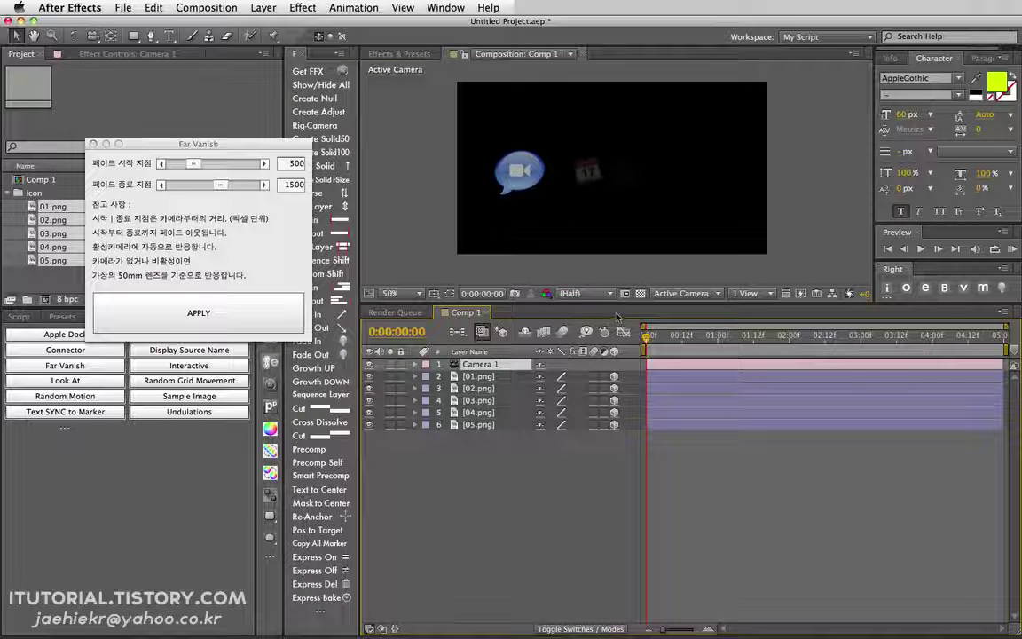
key(c)
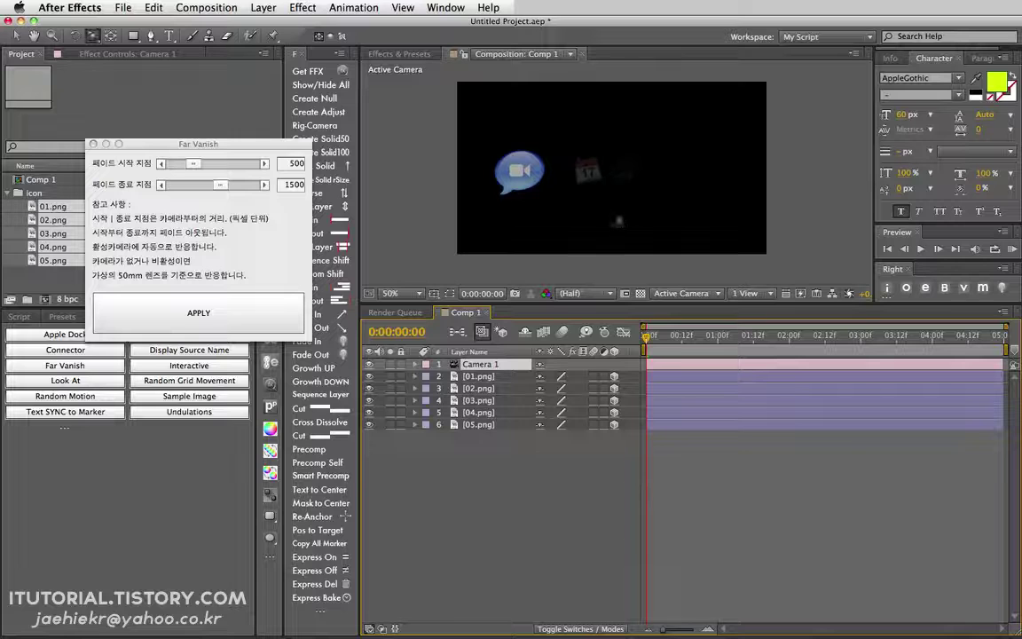
mouse_move(619, 212)
mouse_down()
mouse_move(631, 137)
mouse_move(644, 134)
mouse_move(640, 295)
mouse_move(674, 197)
mouse_move(417, 135)
mouse_up()
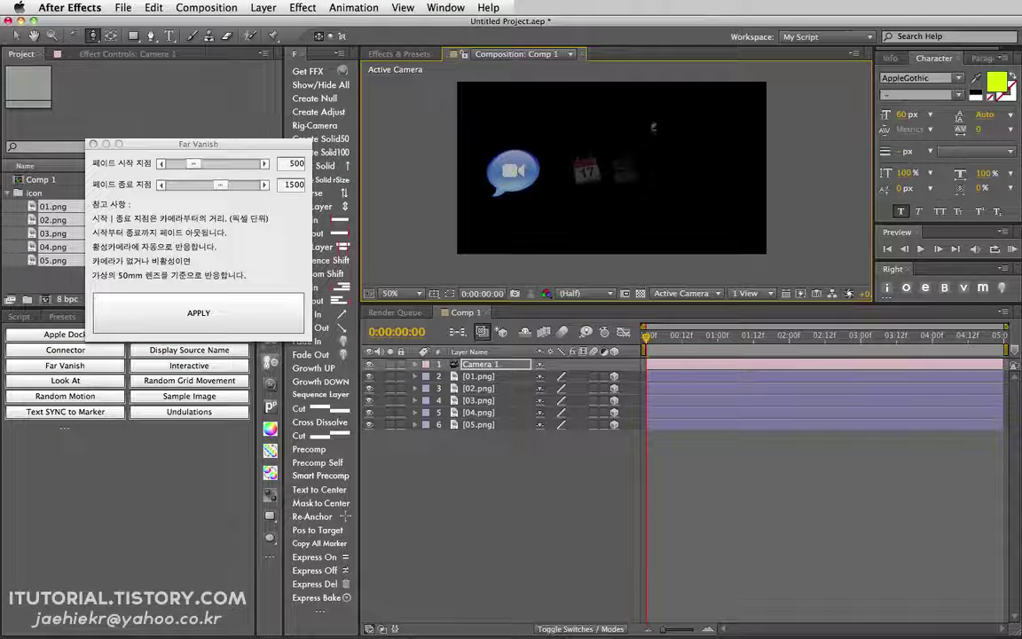
drag(653, 127, 702, 182)
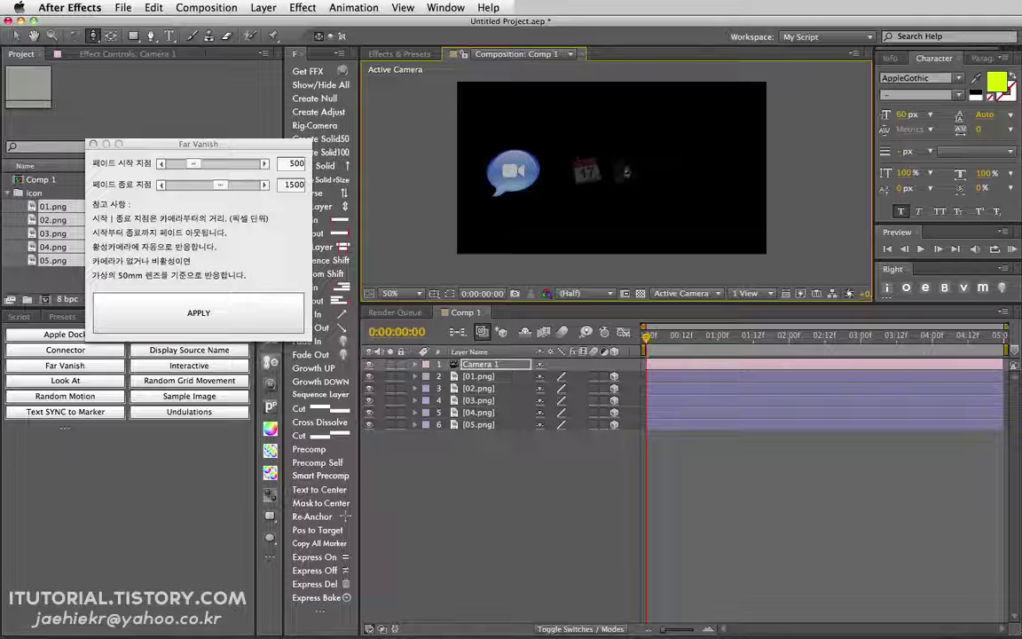
mouse_move(627, 171)
mouse_down()
mouse_move(628, 230)
mouse_move(637, 192)
mouse_up()
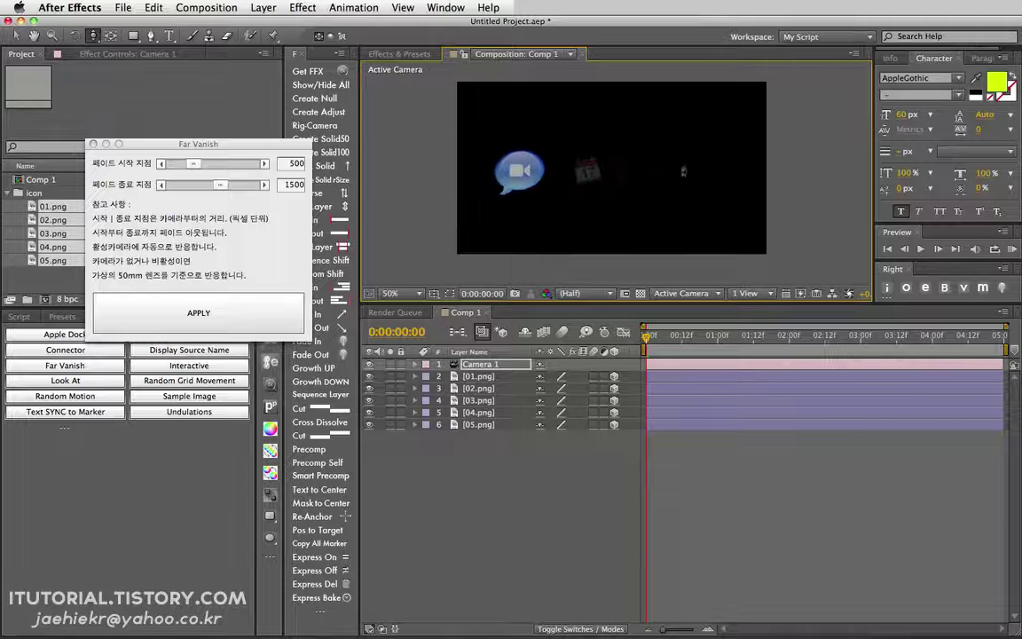
click(641, 292)
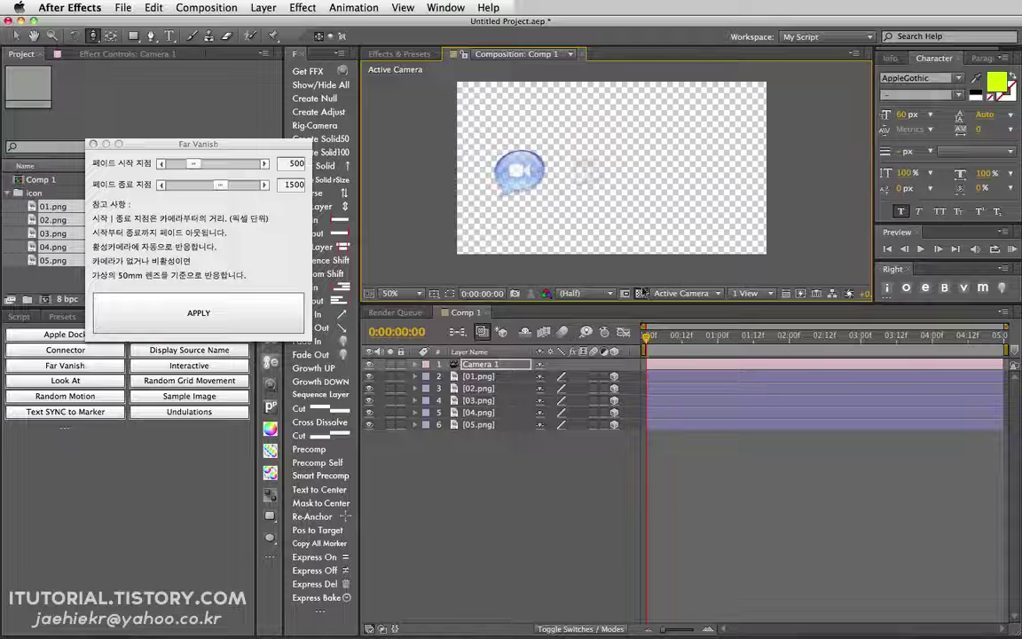
mouse_move(633, 188)
mouse_down()
mouse_move(636, 176)
mouse_move(641, 205)
mouse_up()
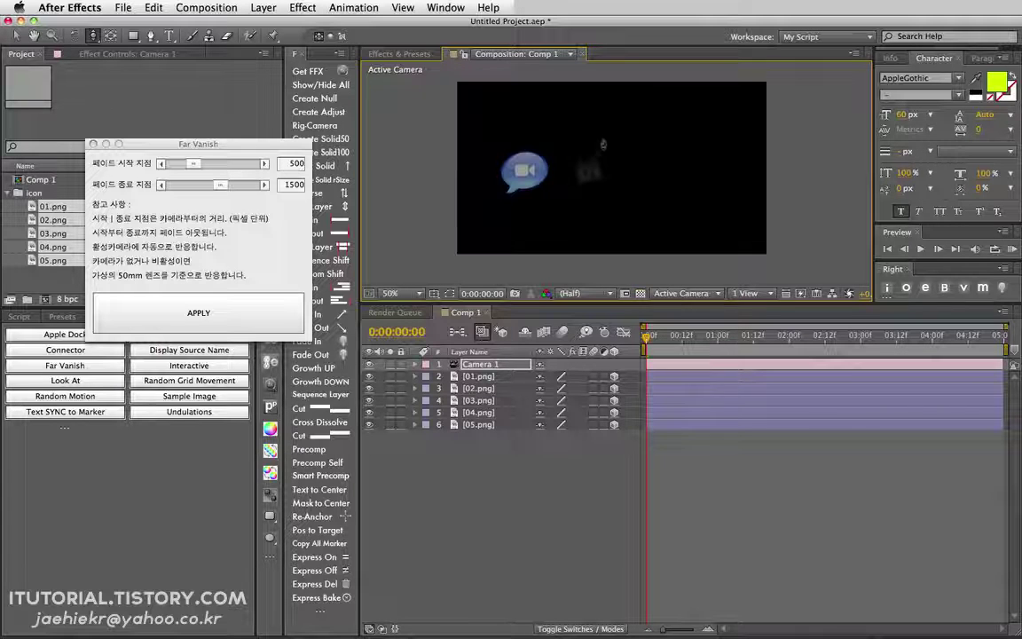
drag(602, 143, 567, 221)
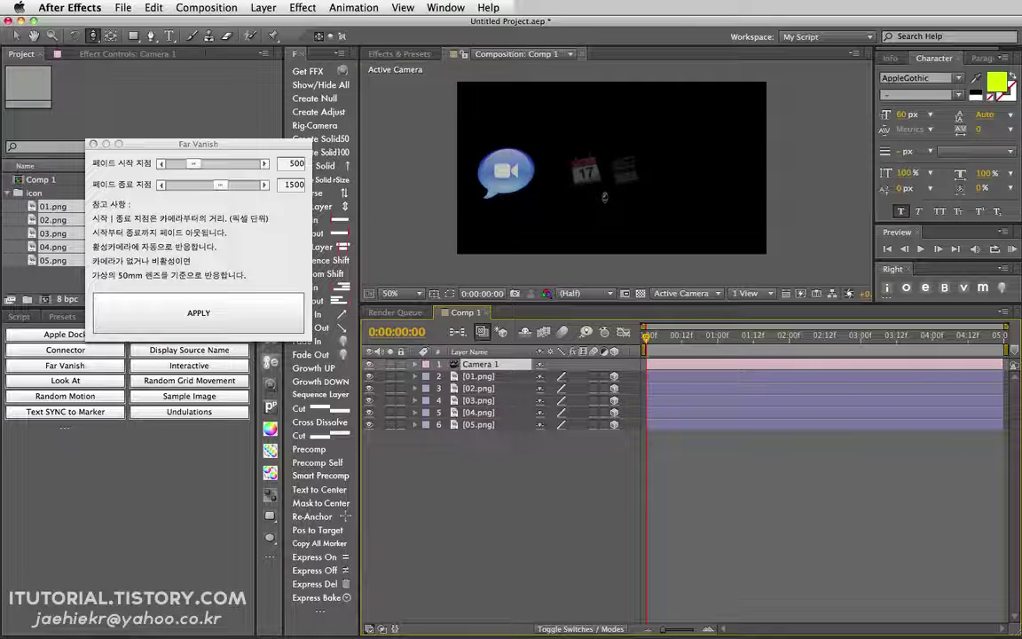
Step: Nudge the 03.png icon's position, then reselect all five png icon layers
key(v)
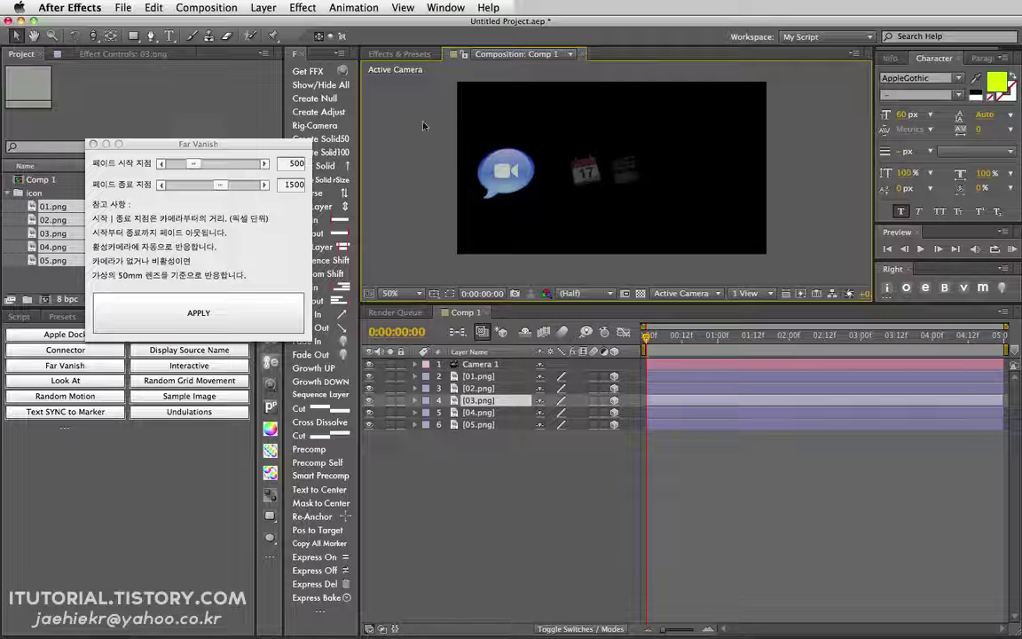
click(621, 168)
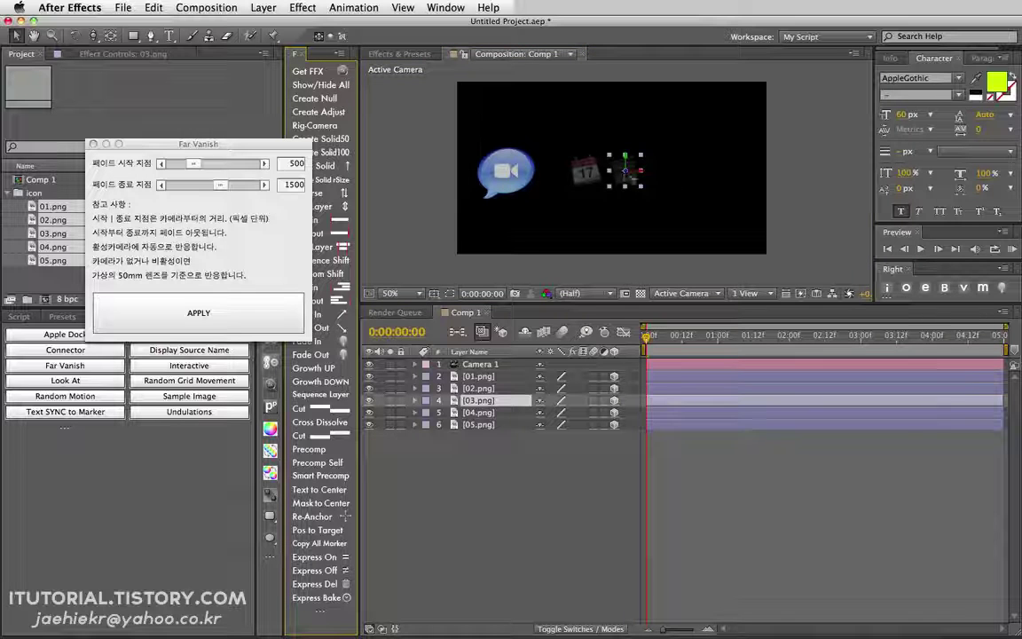
drag(625, 169, 509, 198)
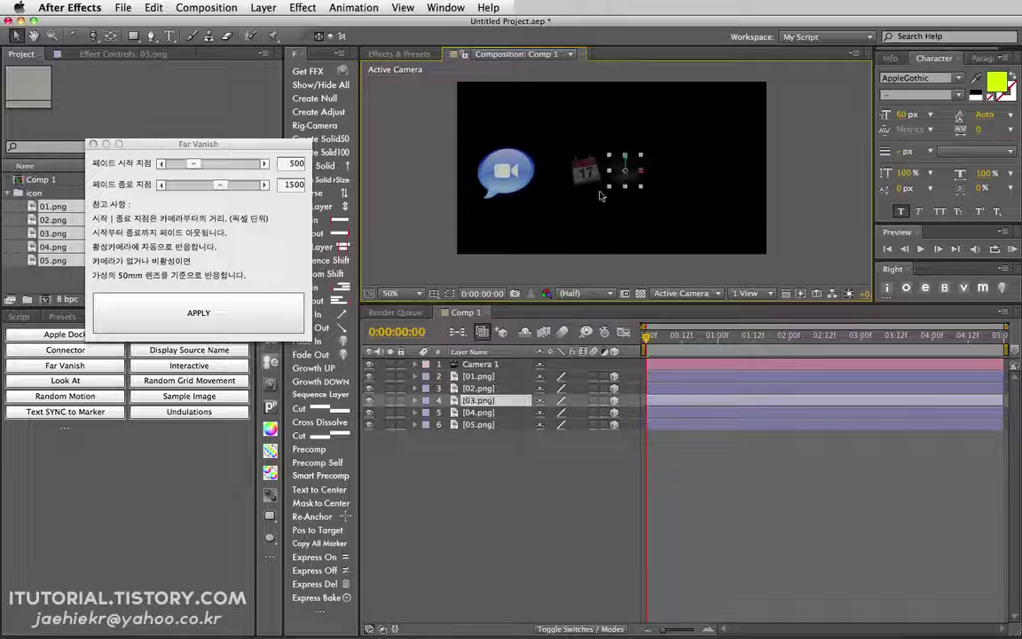
click(506, 440)
click(484, 364)
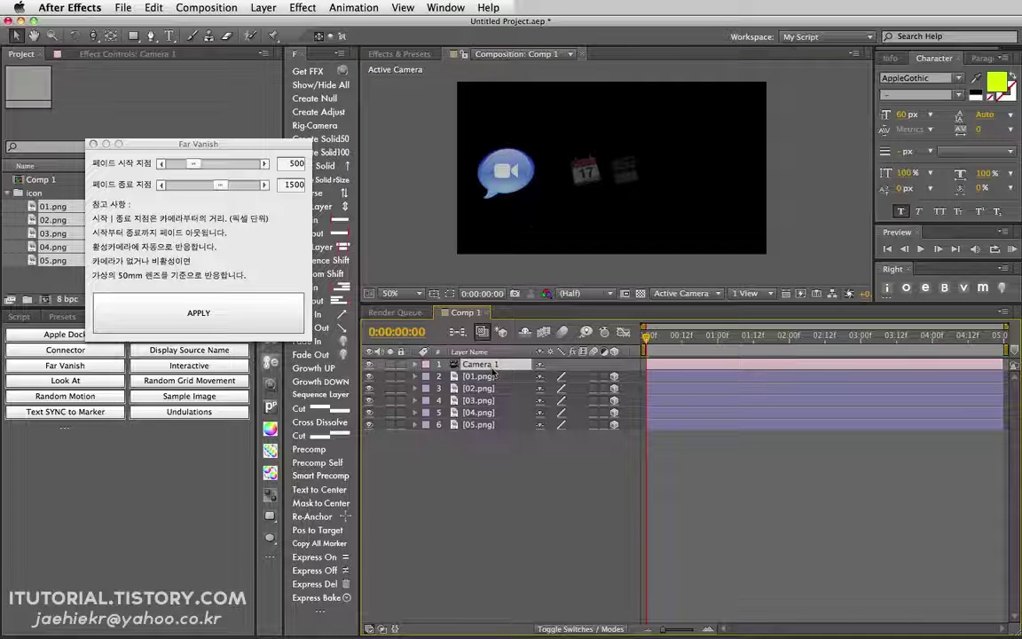
click(622, 177)
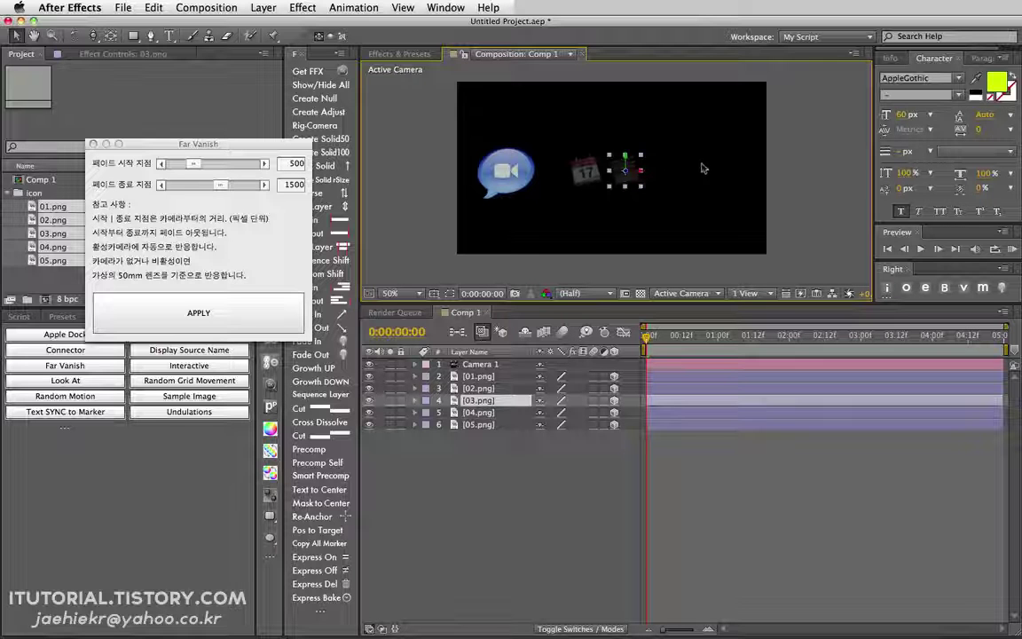
click(488, 377)
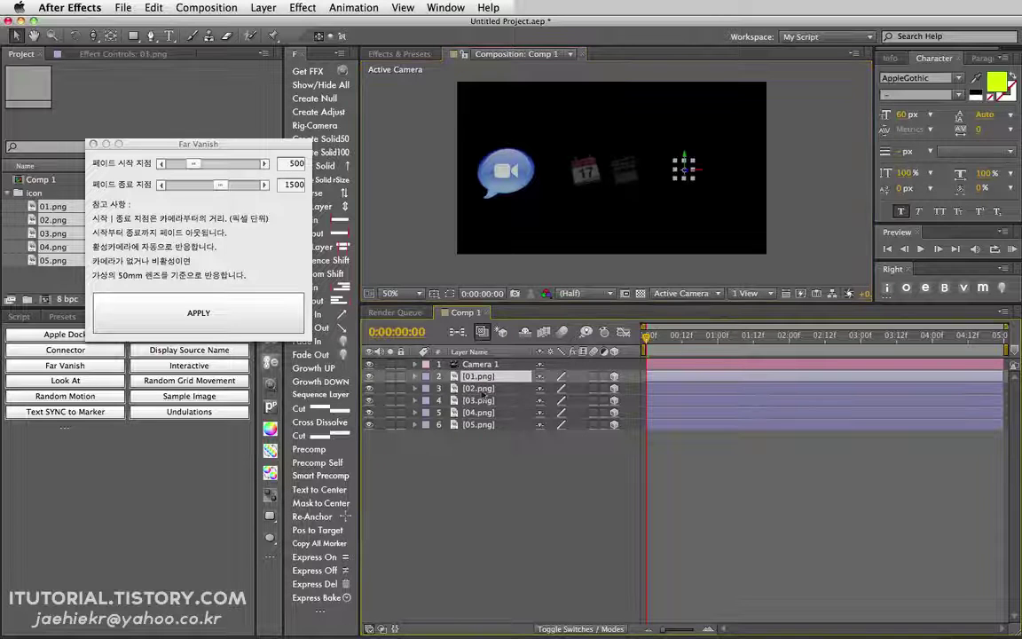
shift+click(480, 425)
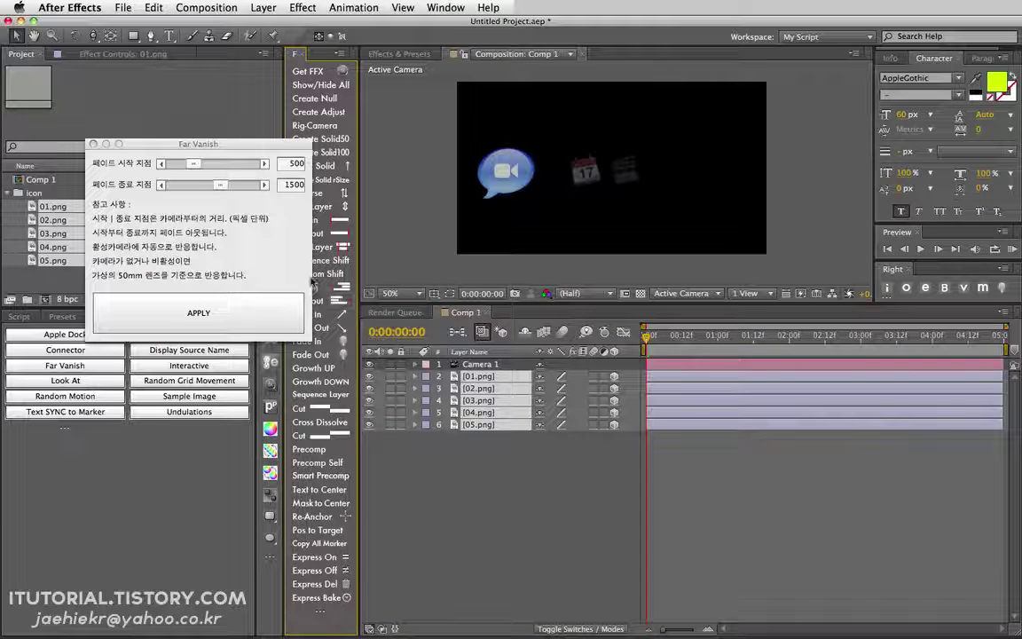
Step: Try a shorter Far Vanish fade end of 977 and apply it
drag(226, 148, 237, 144)
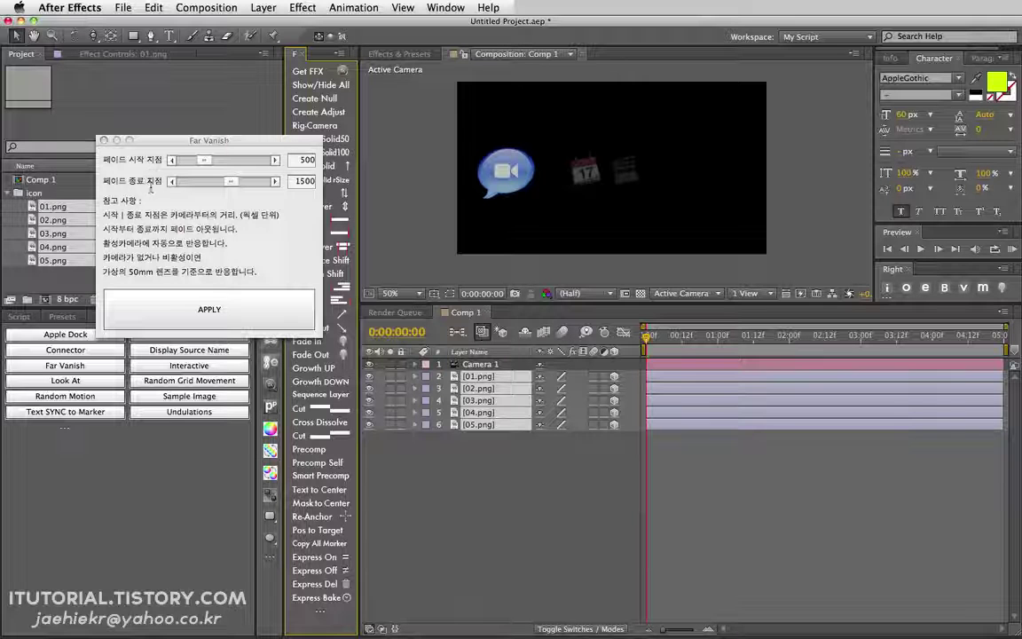
drag(233, 183, 219, 182)
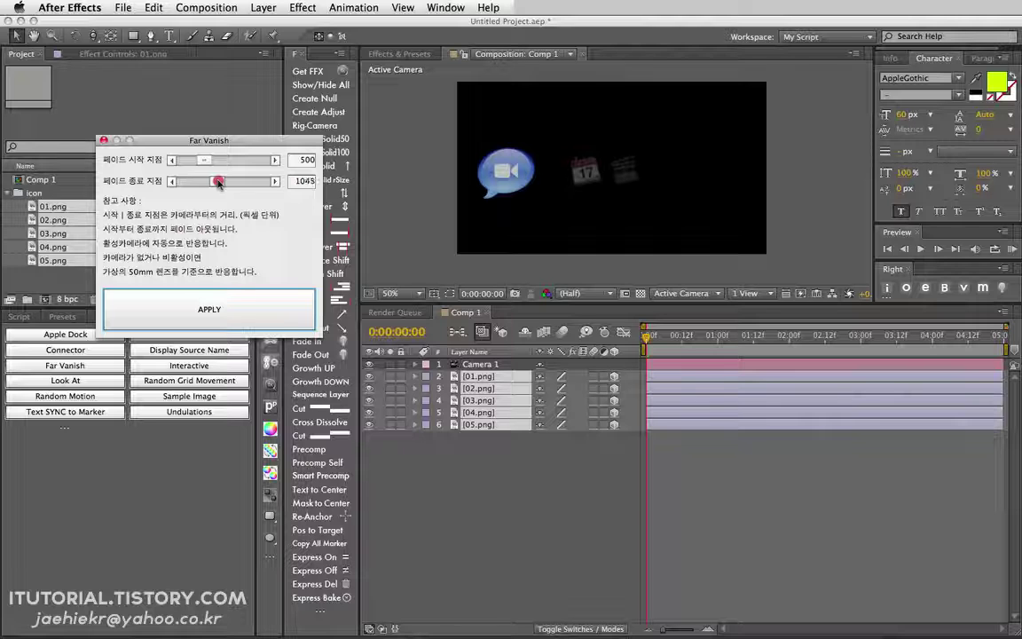
drag(219, 183, 216, 183)
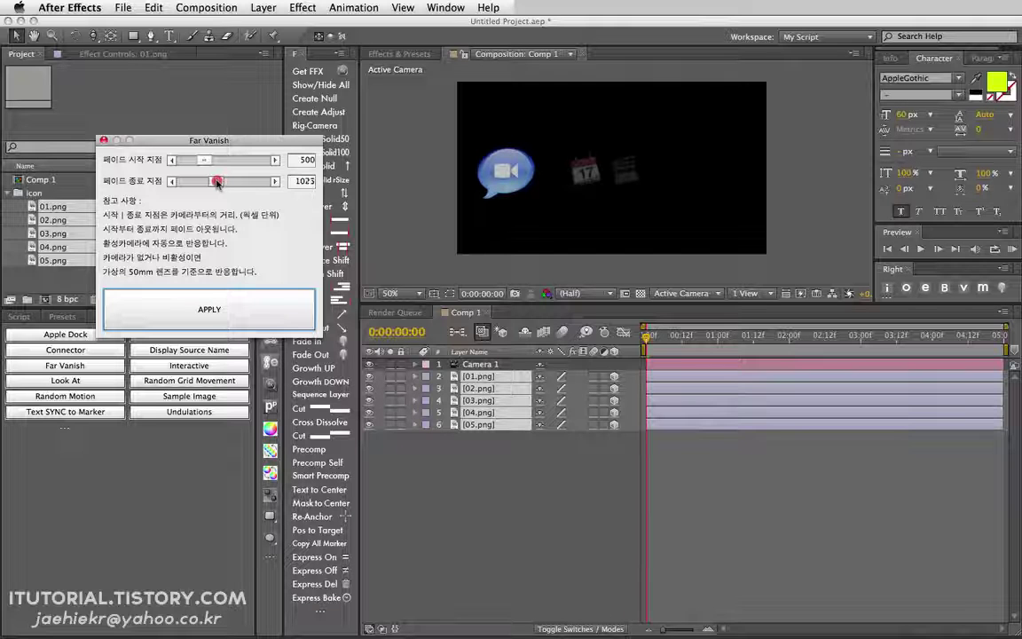
click(268, 314)
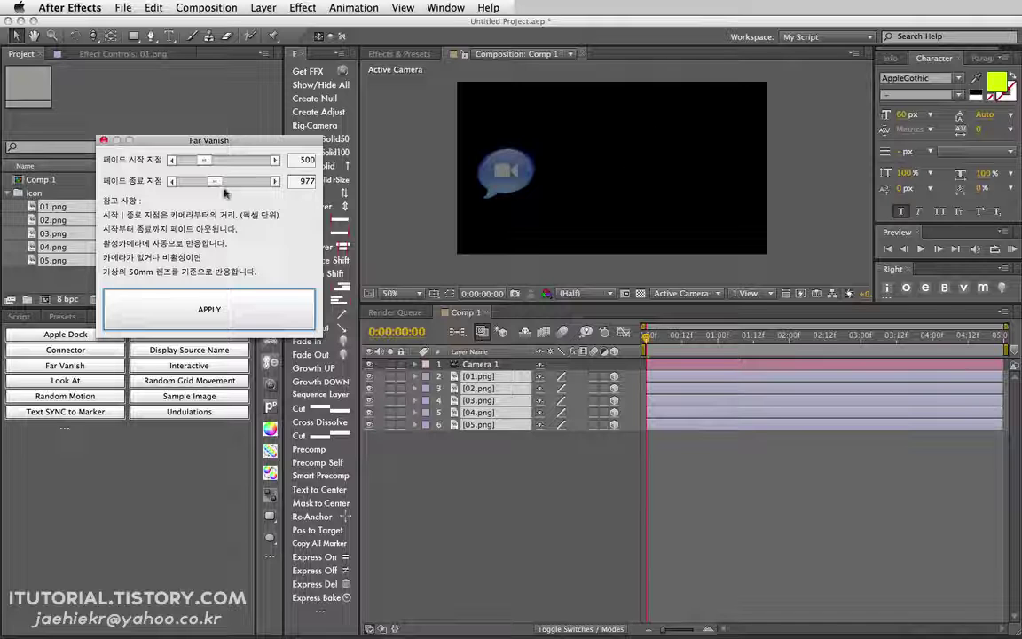
Step: Raise the fade end through 2500 to 4000 and apply it to the icons
drag(214, 181, 247, 181)
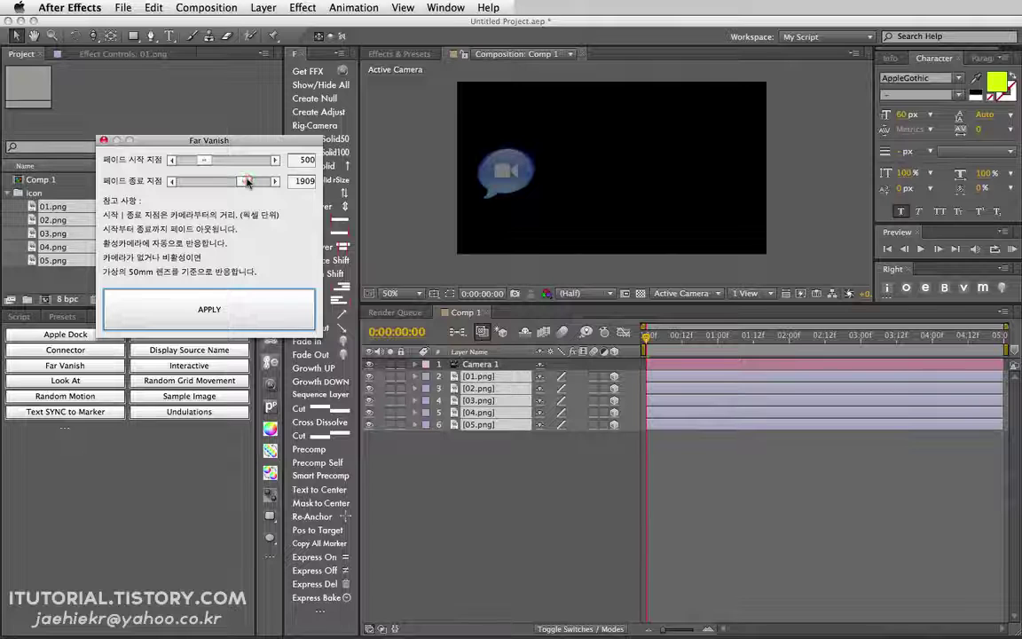
click(297, 311)
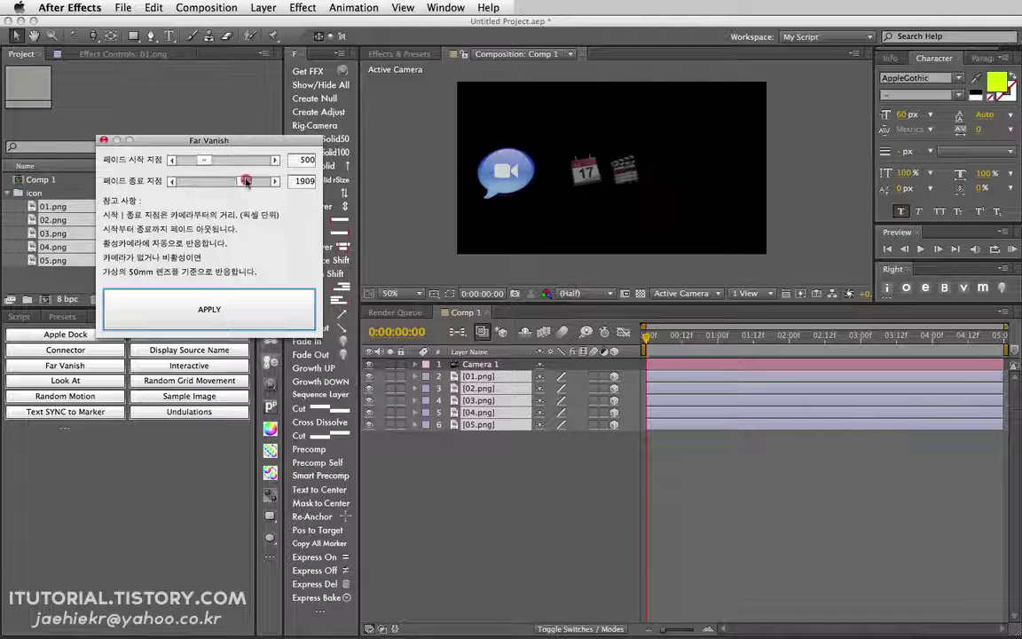
drag(247, 181, 261, 181)
click(262, 300)
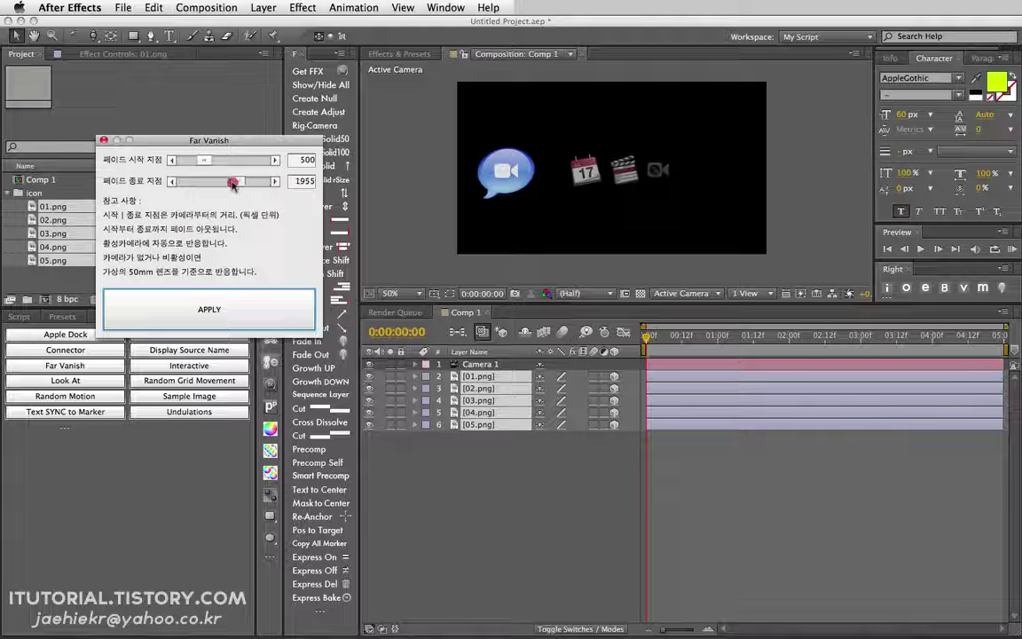
click(299, 180)
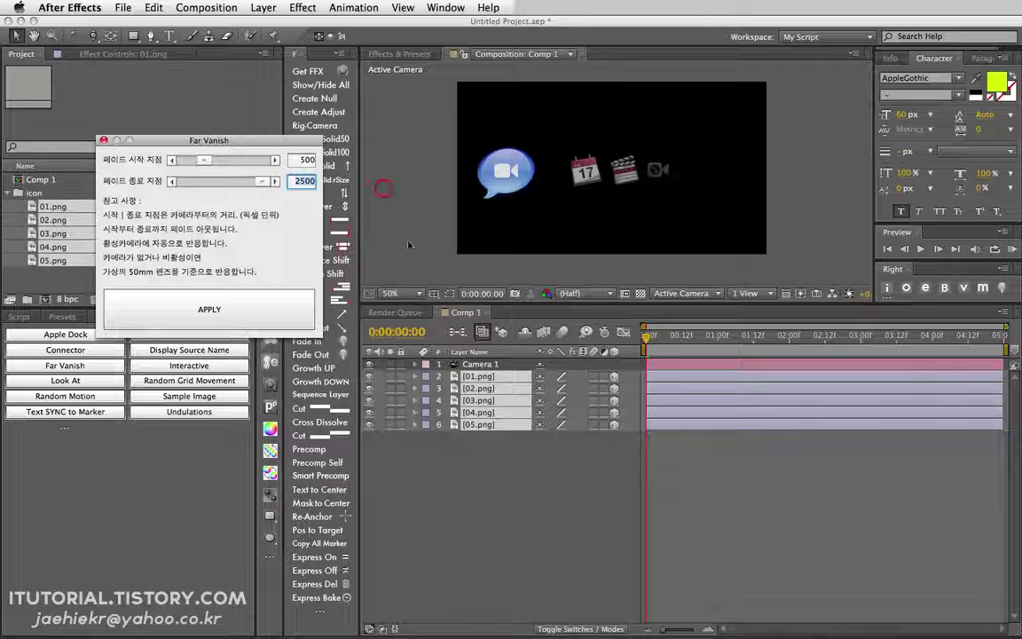
text(000)
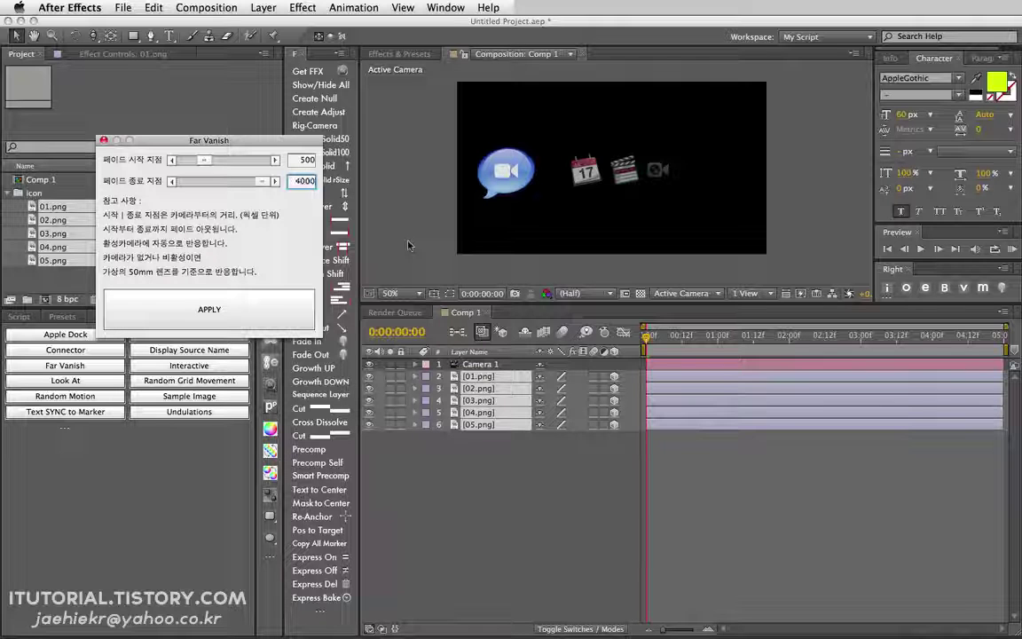
click(297, 306)
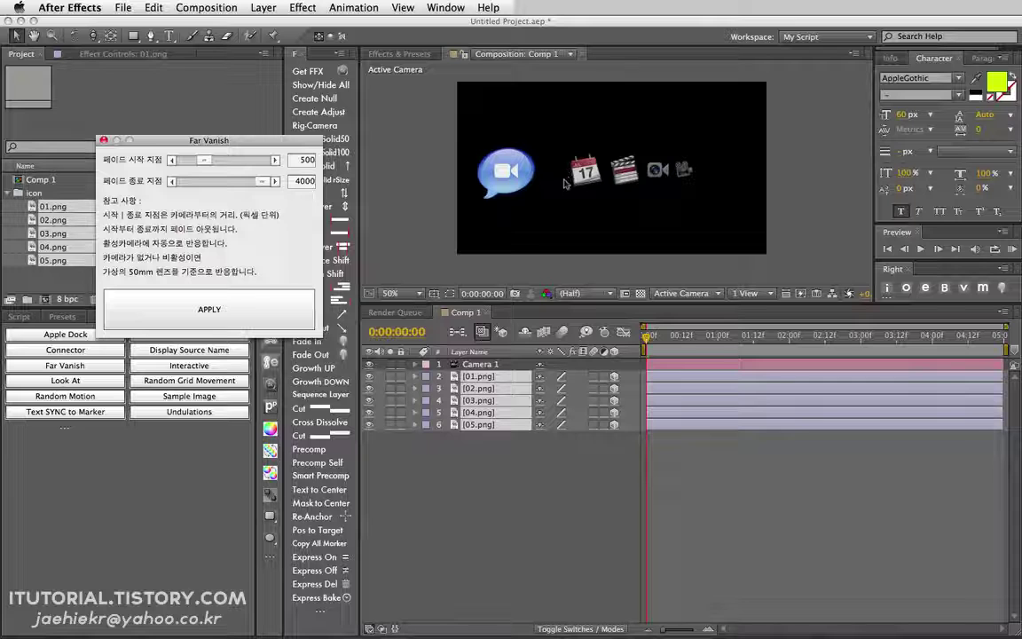
Step: Orbit in Custom View 1 to reveal the icons' depth
click(681, 294)
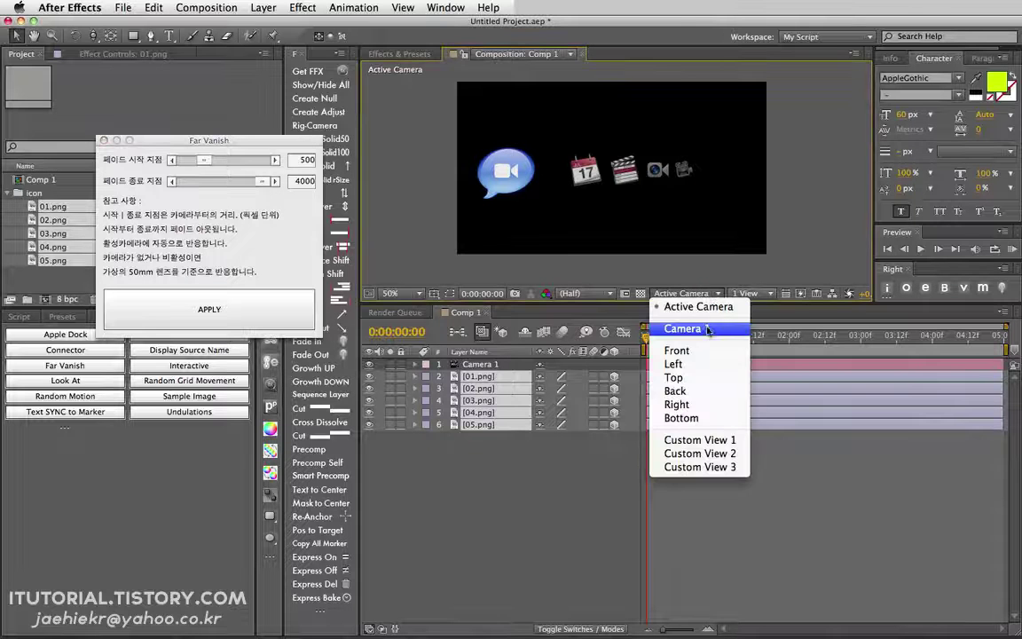
click(702, 440)
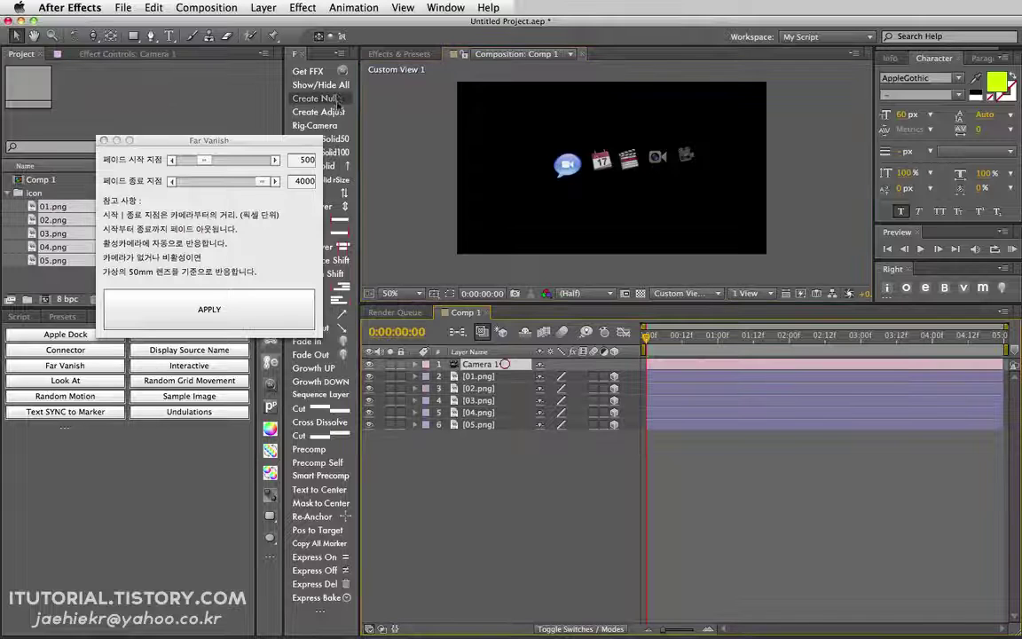
click(505, 366)
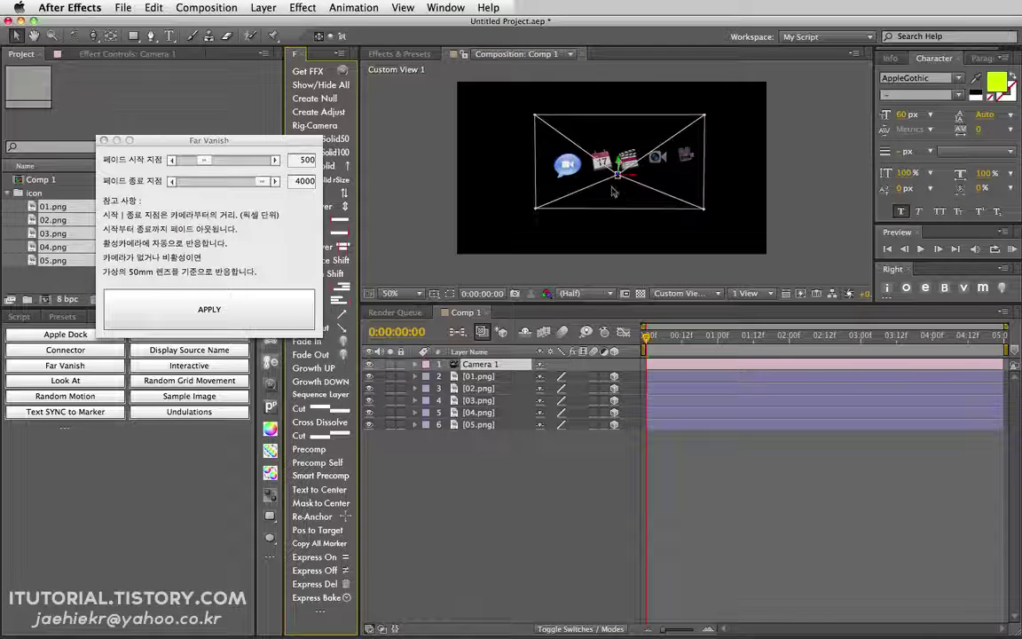
click(607, 190)
key(c)
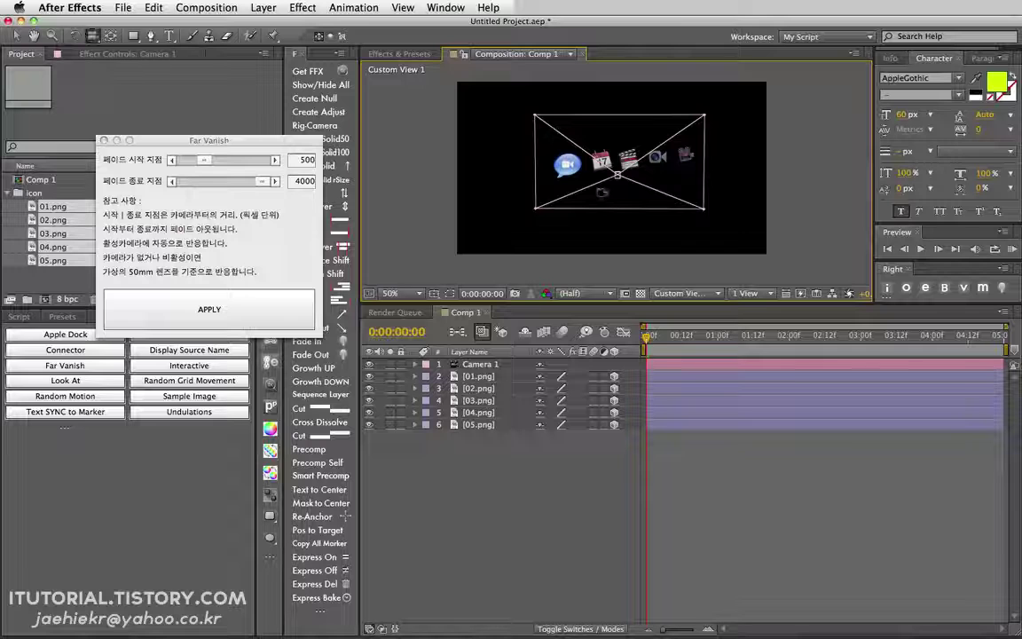
drag(542, 173, 690, 191)
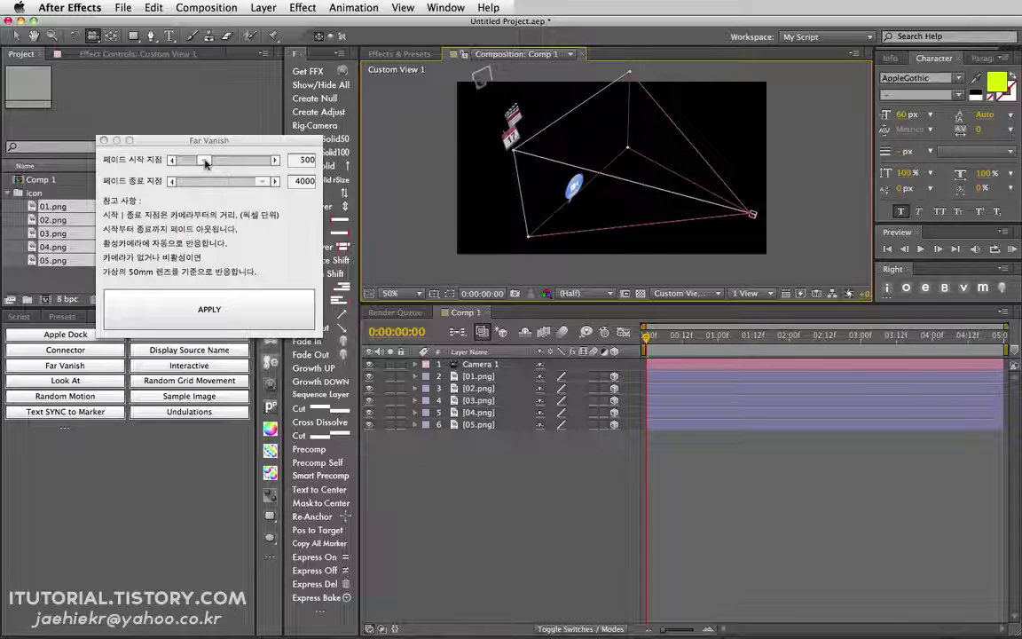
Step: Apply Far Vanish with fade start 200 to the five icon layers, then return to Active Camera
drag(204, 162, 195, 163)
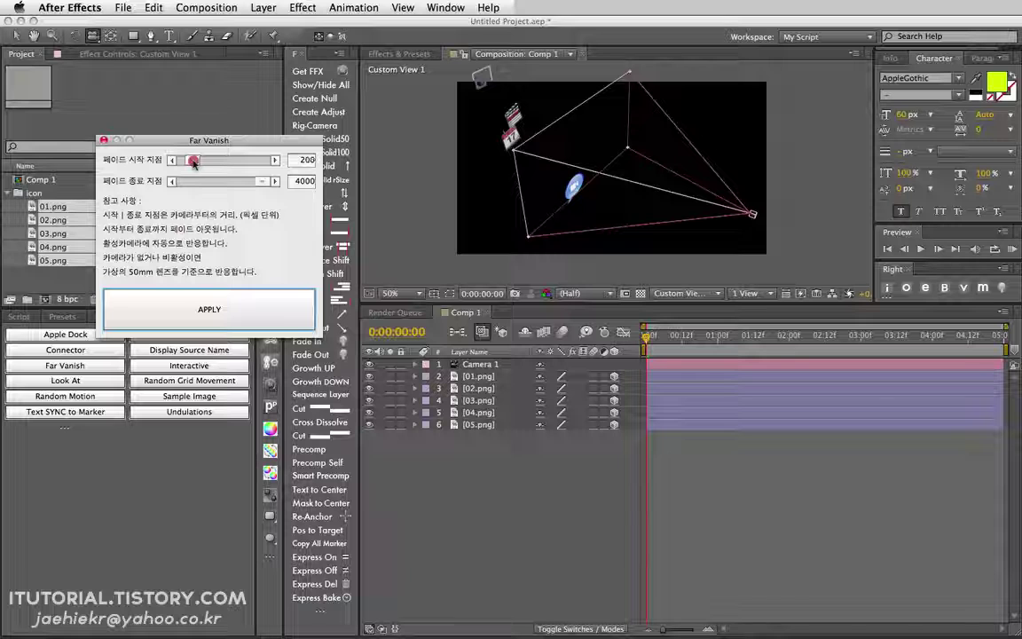
drag(482, 446, 426, 373)
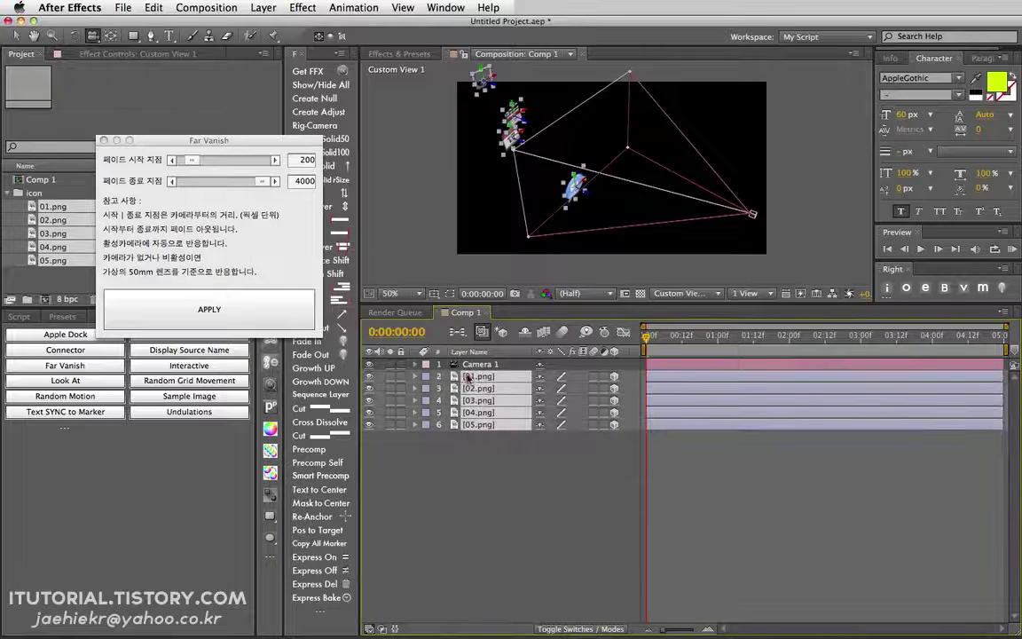
click(241, 307)
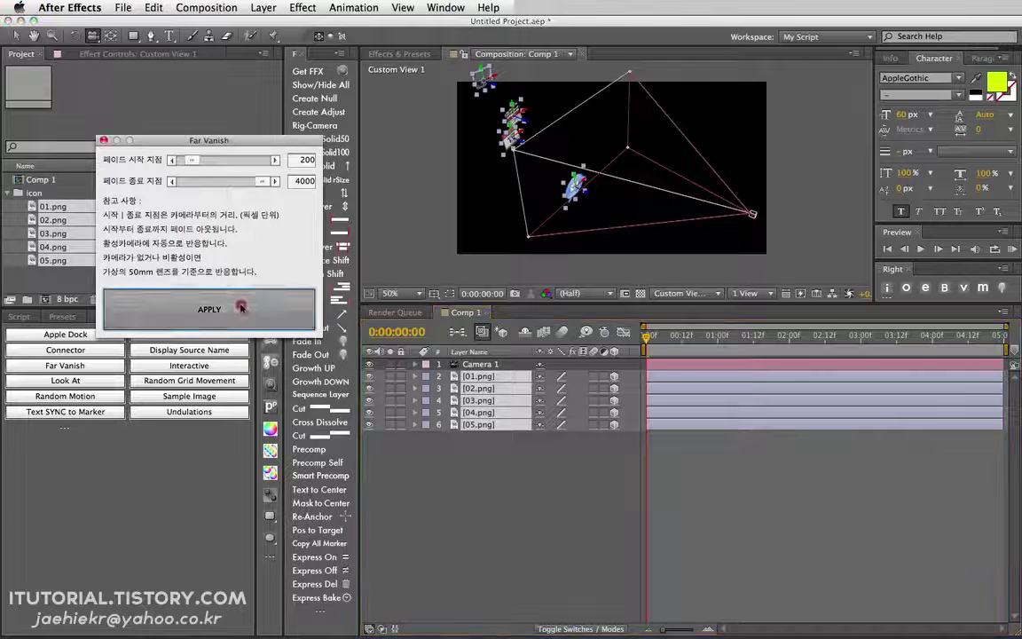
click(683, 293)
click(683, 310)
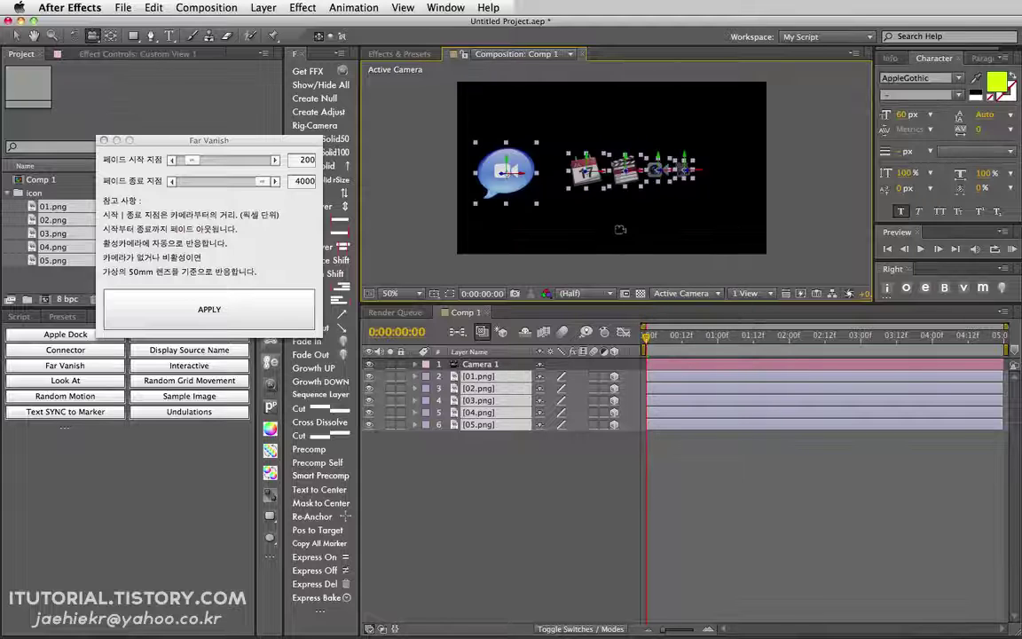
Step: Apply a Far Vanish fade from 200 to 727 to the five icon layers
click(493, 364)
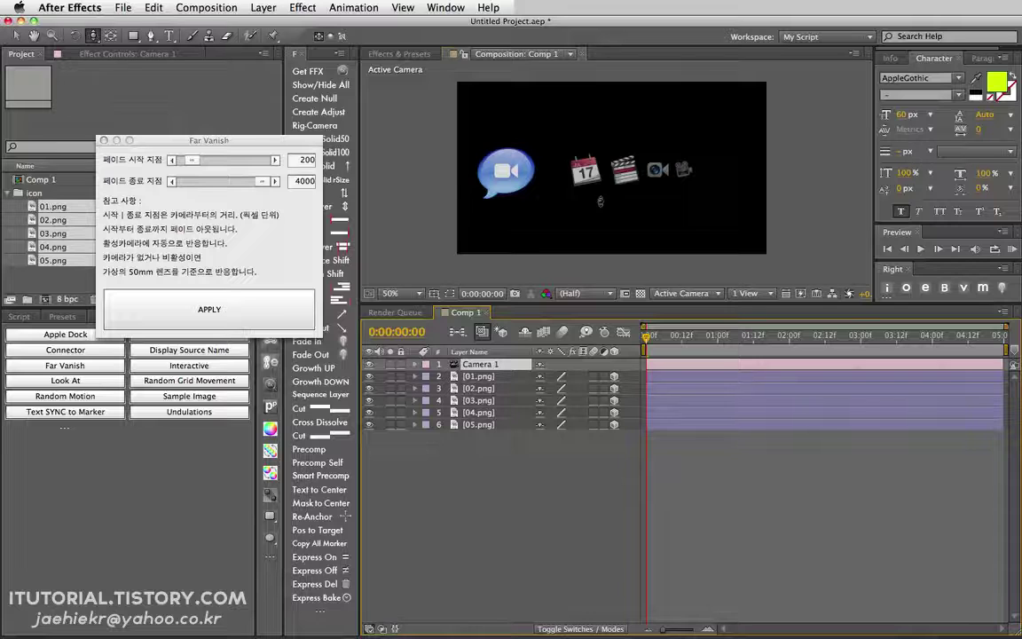
mouse_move(600, 201)
mouse_down()
mouse_move(600, 141)
mouse_move(608, 564)
mouse_move(263, 183)
mouse_move(205, 182)
mouse_up()
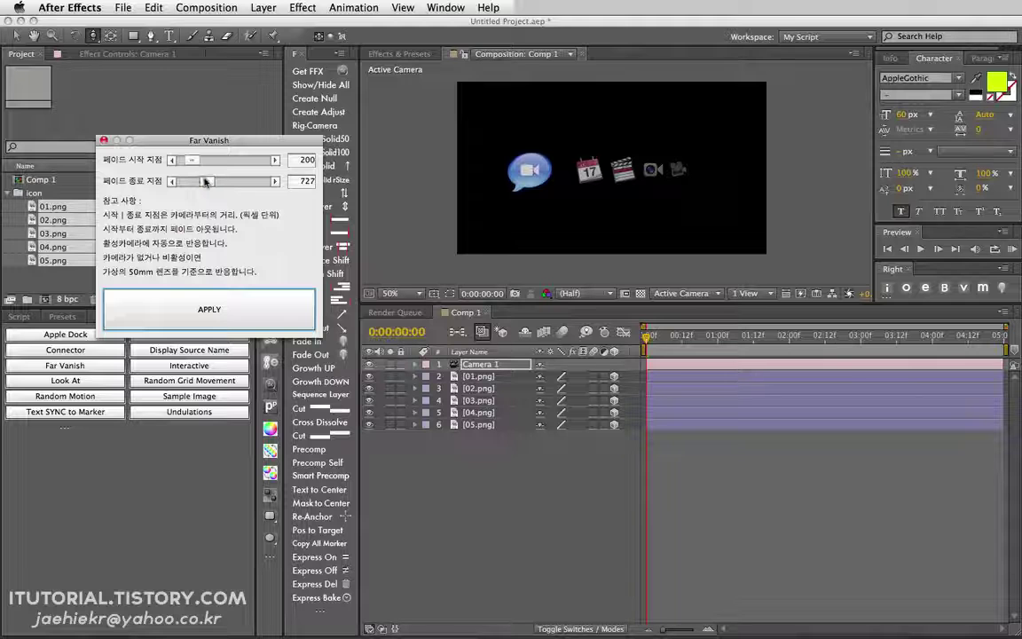
drag(540, 463, 461, 369)
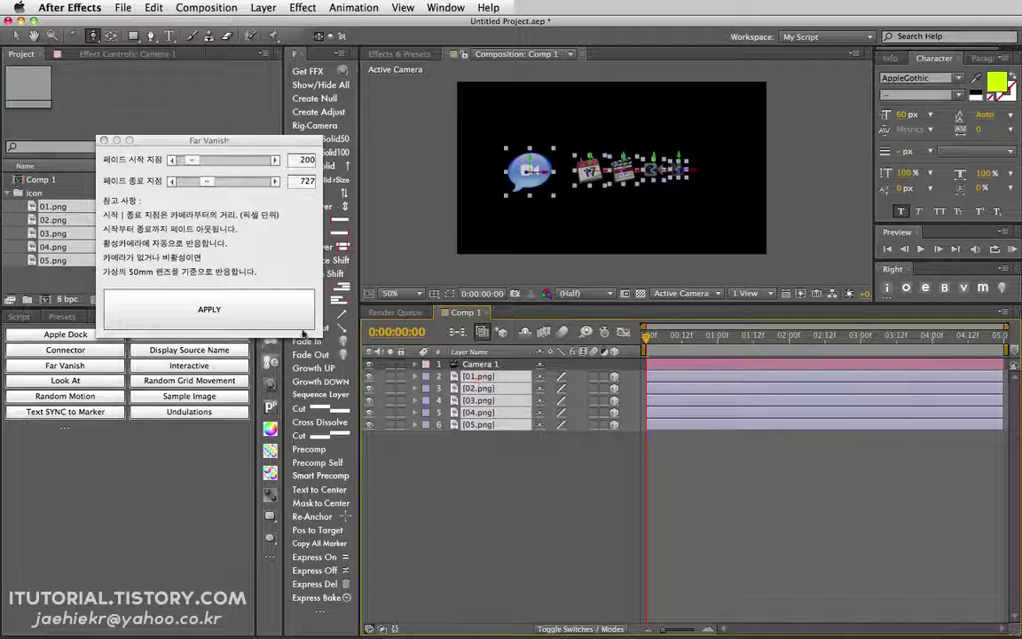
click(257, 302)
click(601, 252)
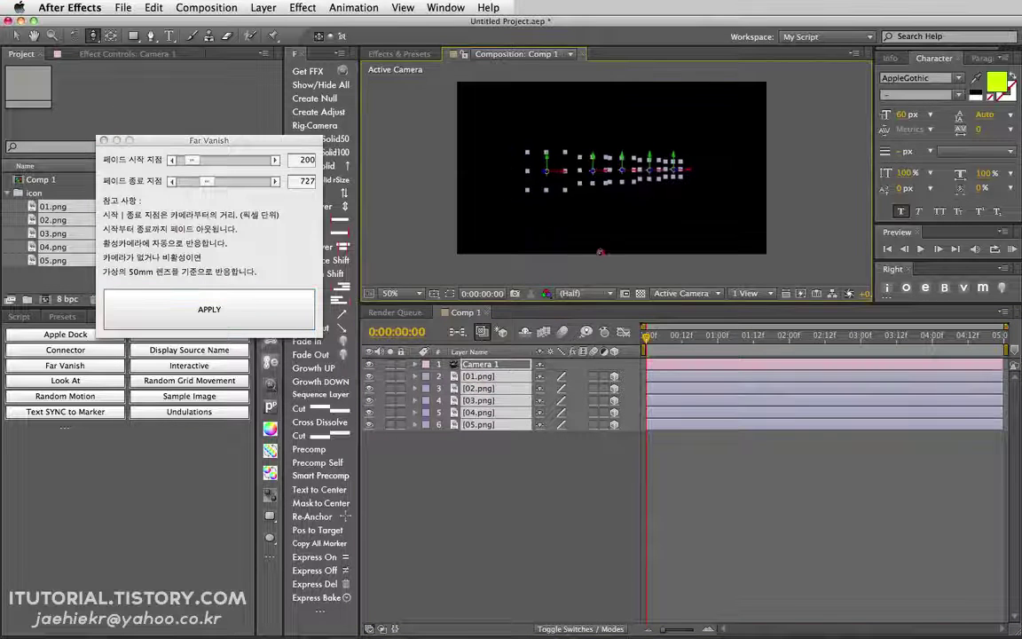
mouse_move(600, 252)
mouse_down()
mouse_move(625, 132)
mouse_move(623, 145)
mouse_up()
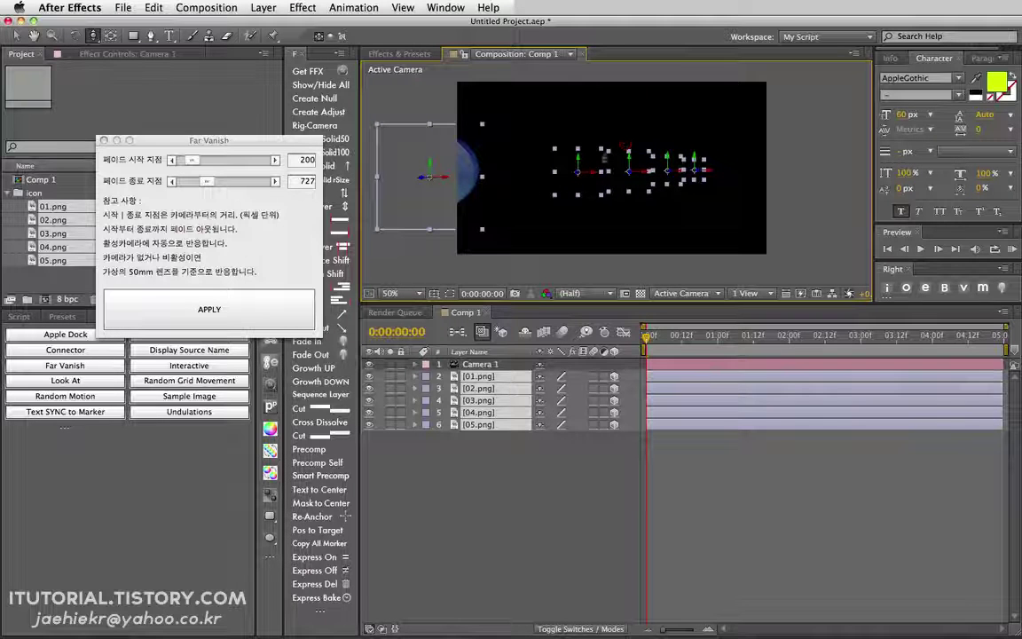
Step: Raise the fade start to 345, apply it, and move Camera 1 to check the fading
drag(192, 161, 199, 162)
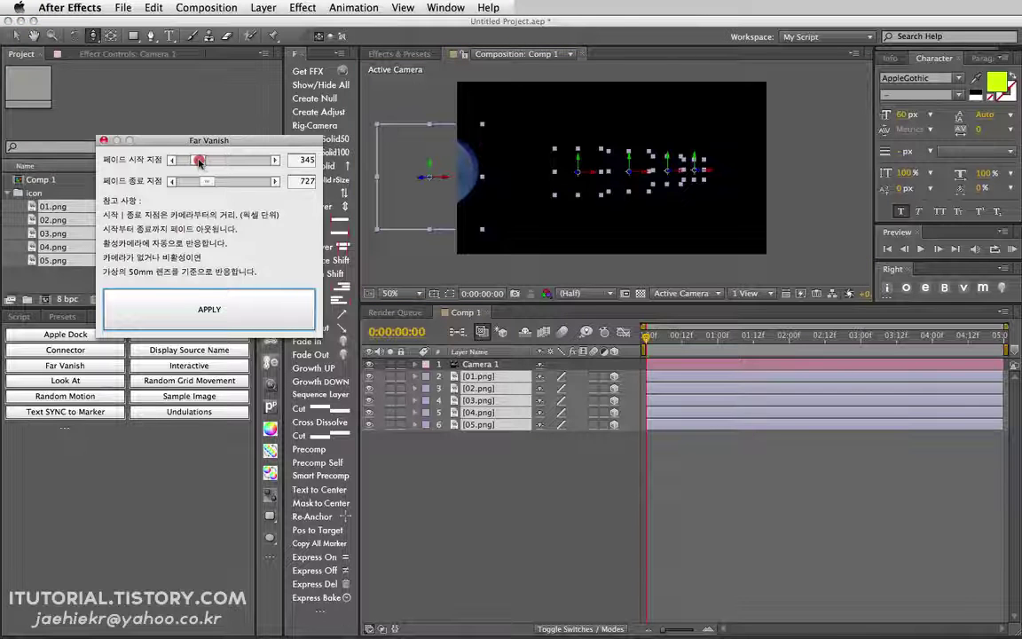
click(269, 313)
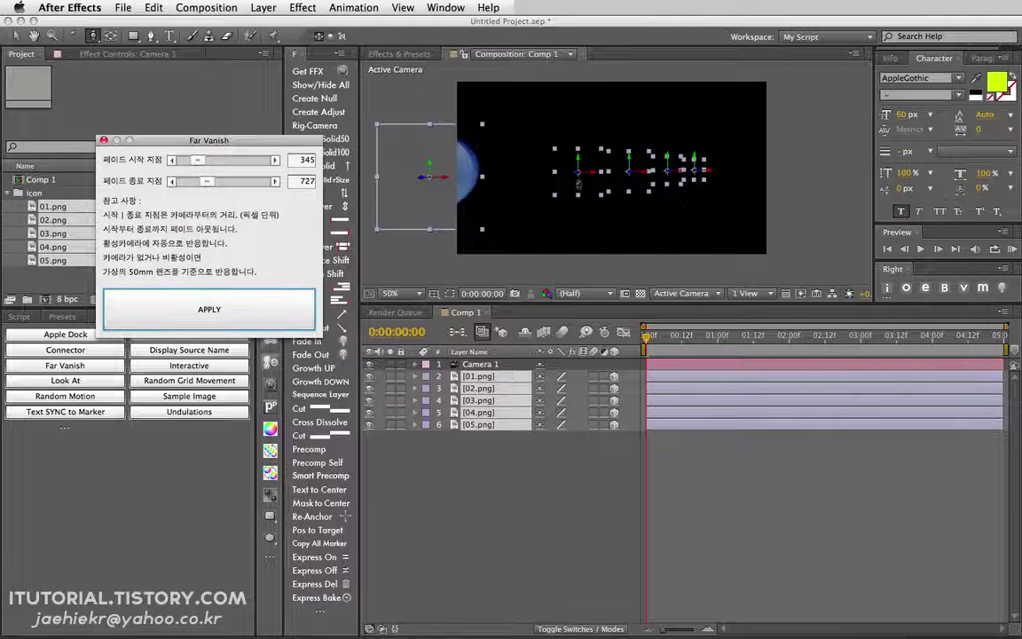
drag(548, 187, 549, 231)
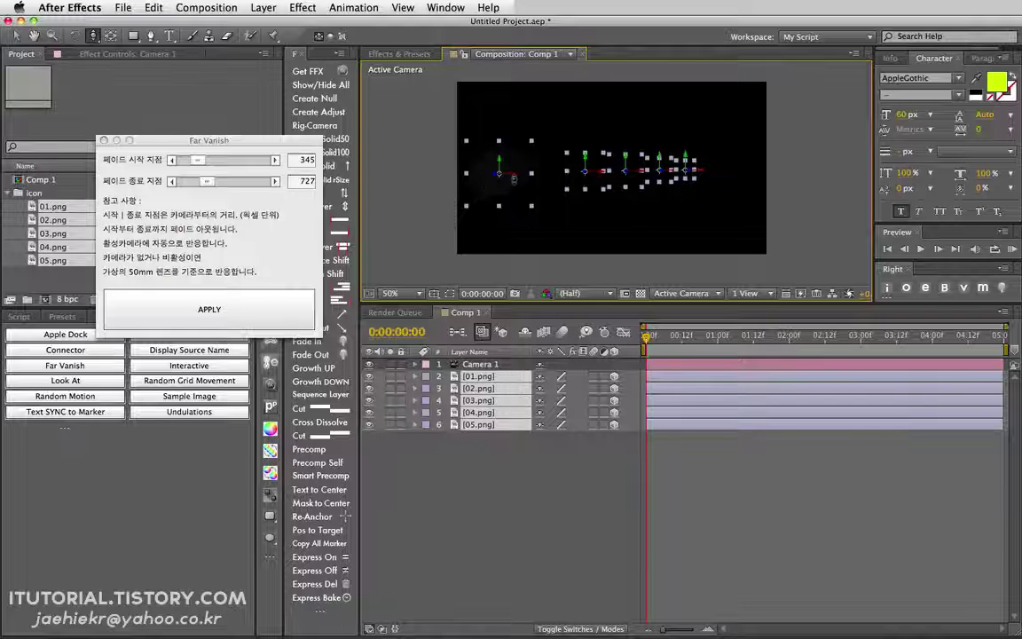
mouse_move(531, 176)
mouse_down()
mouse_move(546, 147)
mouse_move(549, 83)
mouse_up()
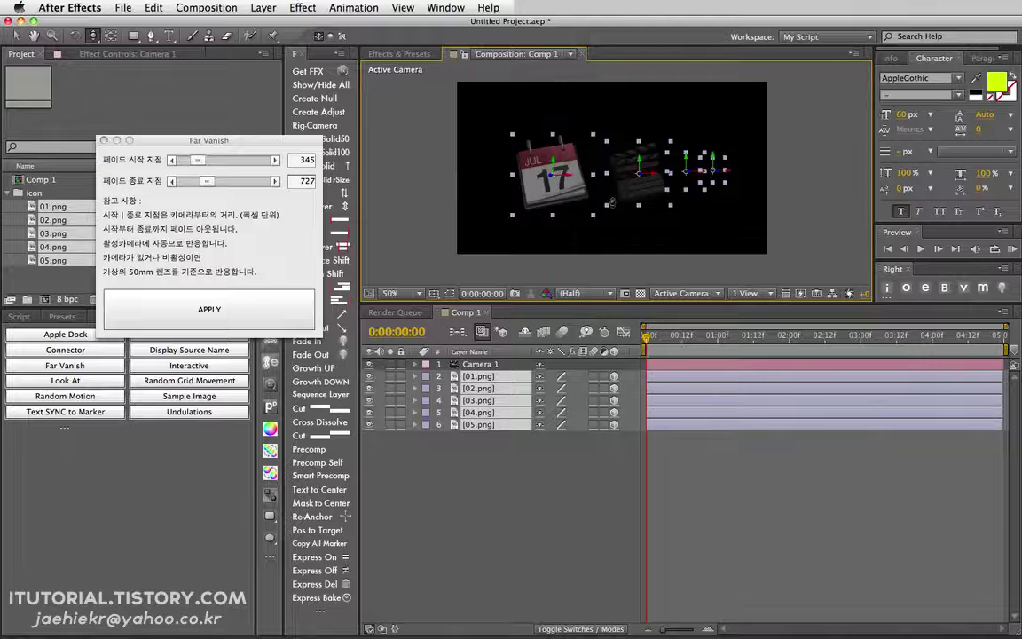
mouse_move(611, 202)
mouse_down()
mouse_move(609, 237)
mouse_move(237, 253)
mouse_up()
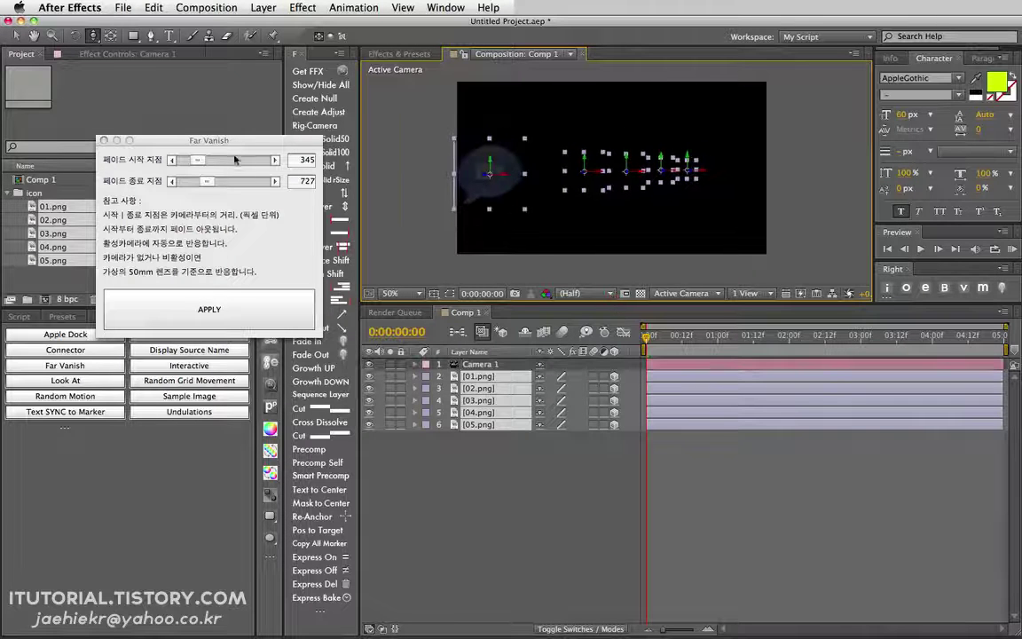
click(209, 138)
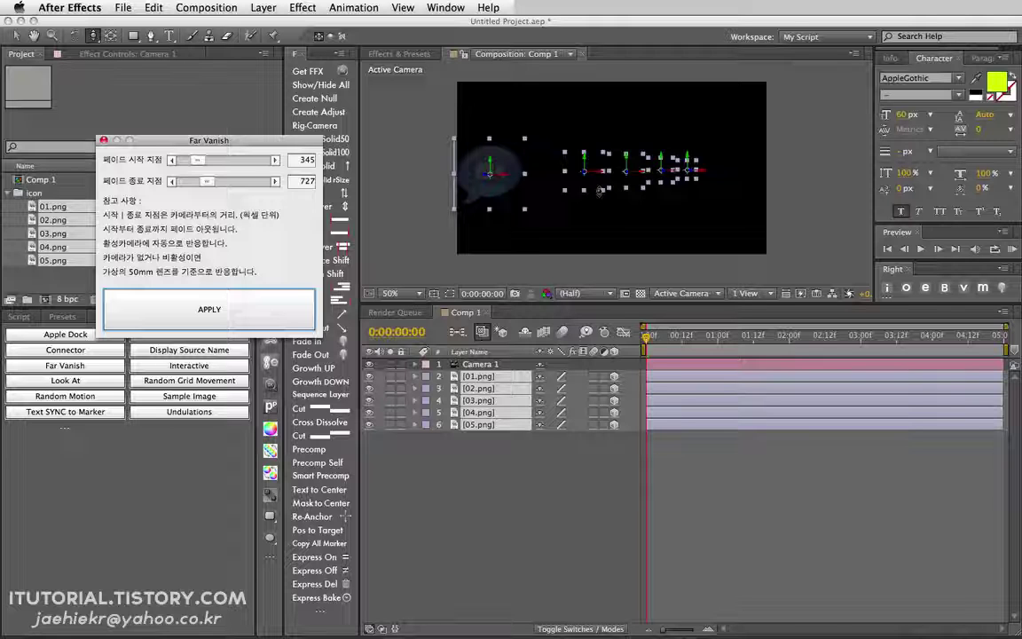
drag(607, 180, 610, 209)
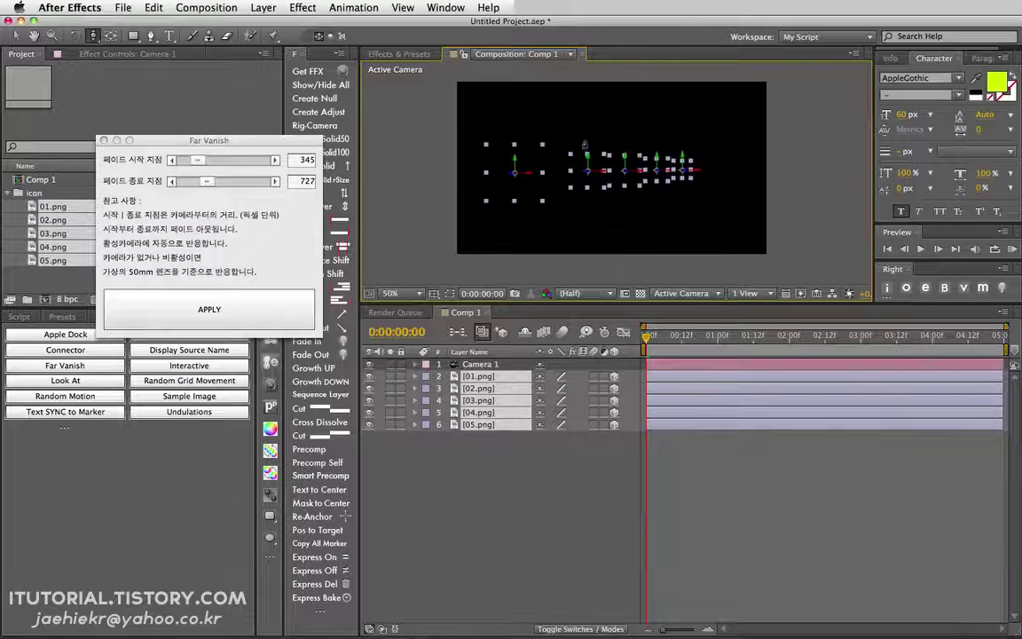
Step: Apply a Far Vanish fade from 527 to 1227 to the five icon layers
click(496, 454)
drag(510, 448, 474, 378)
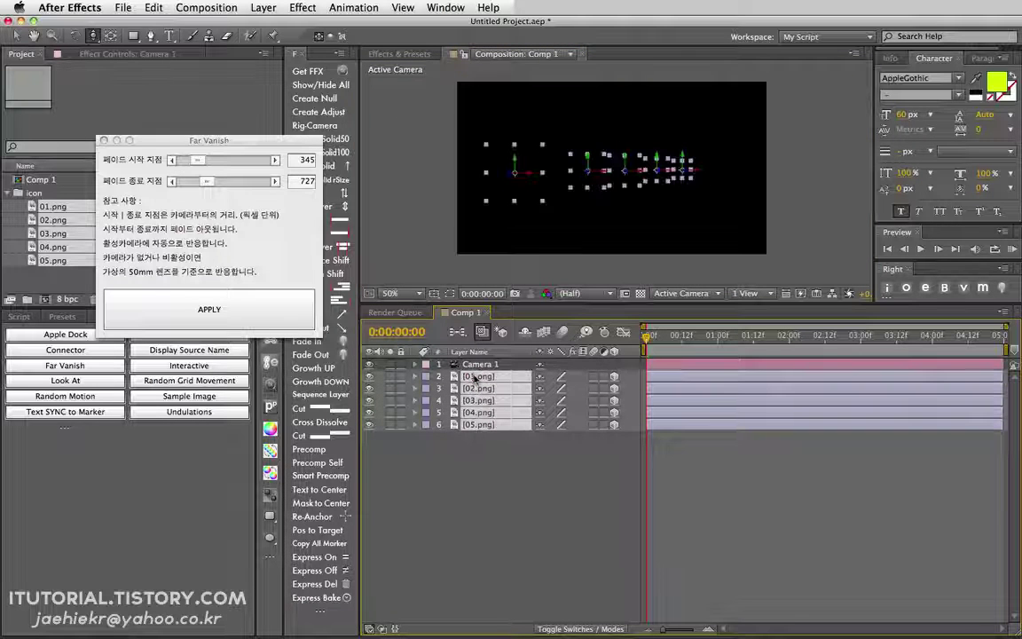
click(211, 181)
click(212, 181)
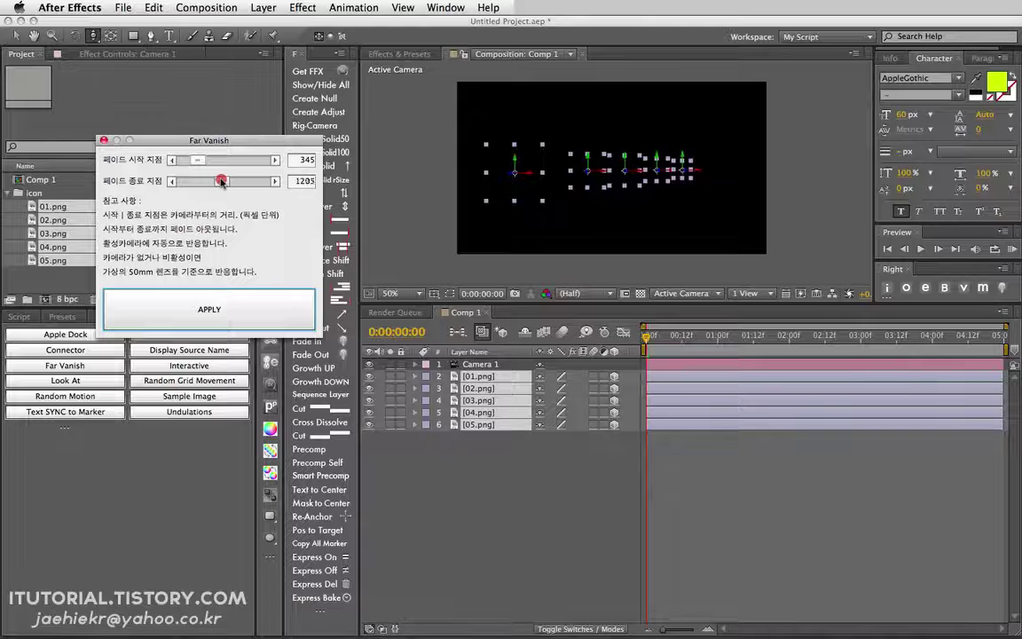
drag(201, 160, 205, 160)
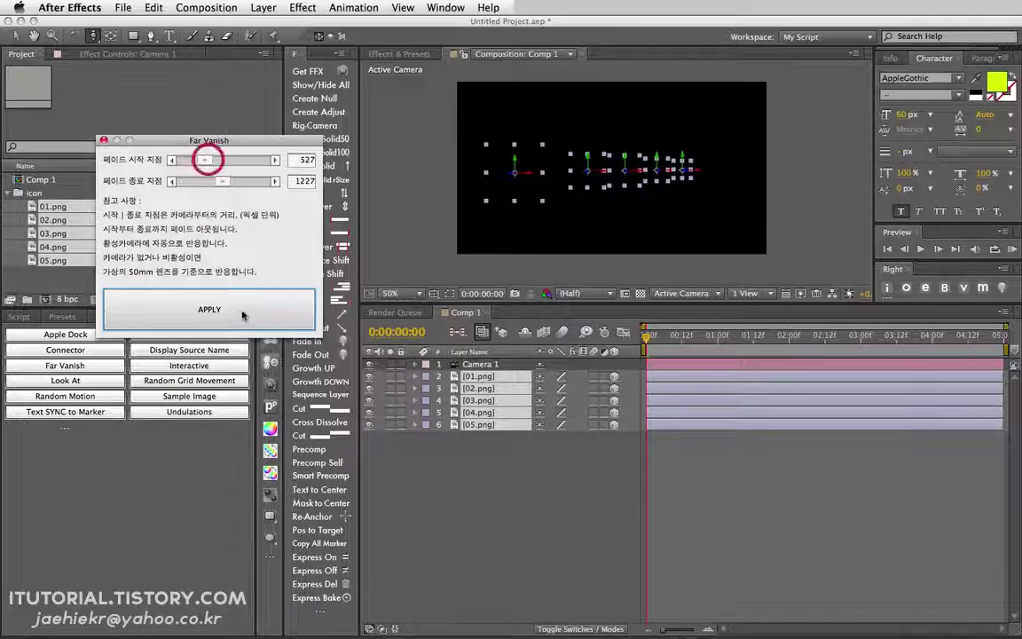
click(267, 297)
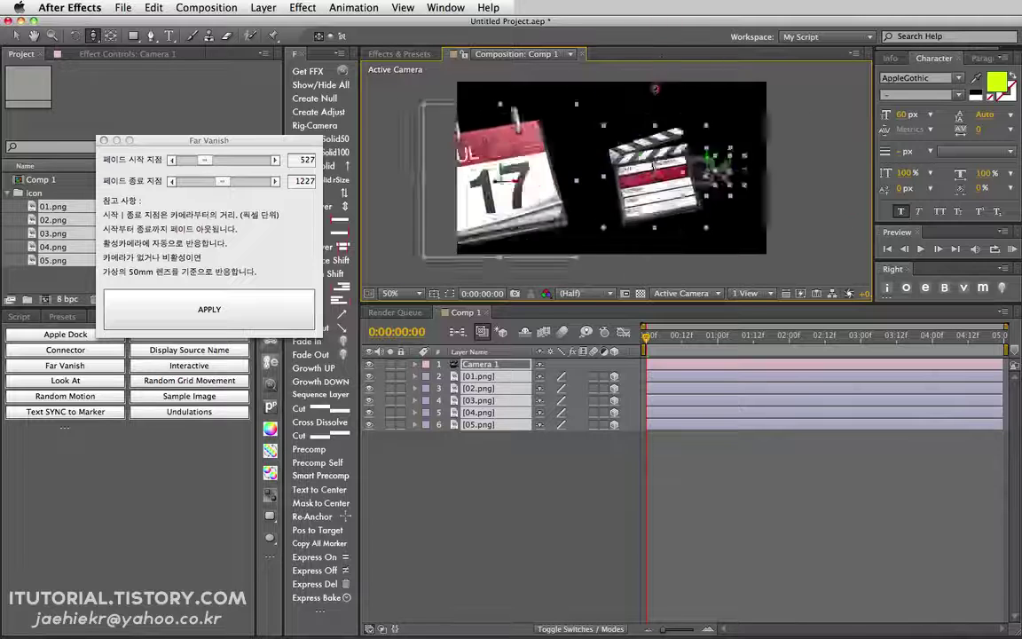
Step: Fly the camera through the icons, deselect the layers, and move the Far Vanish window lower
drag(639, 126, 651, 174)
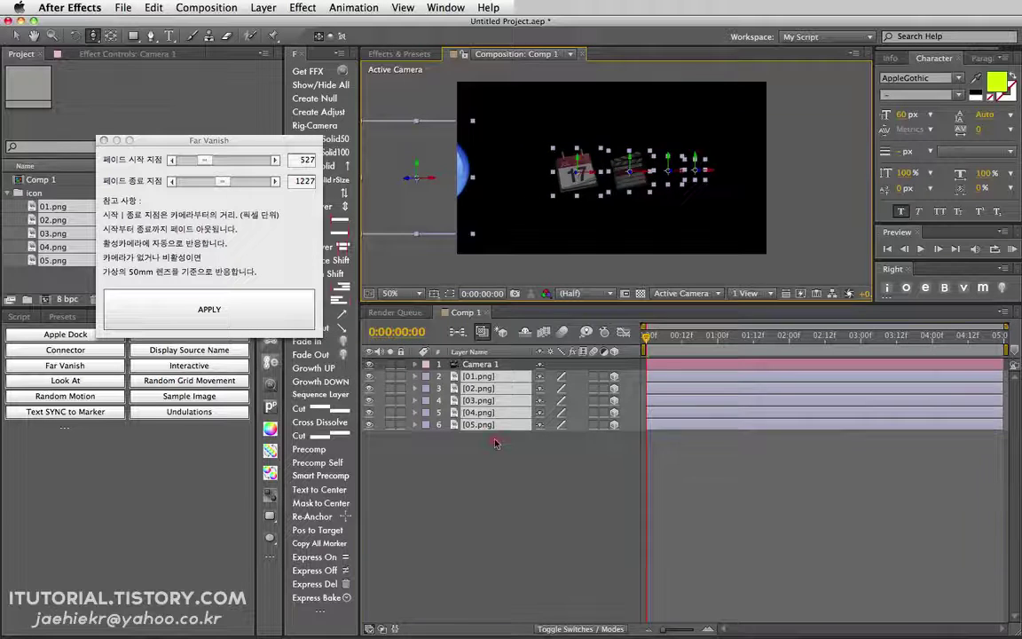
click(435, 448)
mouse_move(224, 144)
mouse_down()
mouse_move(285, 223)
mouse_move(328, 226)
mouse_move(274, 233)
mouse_up()
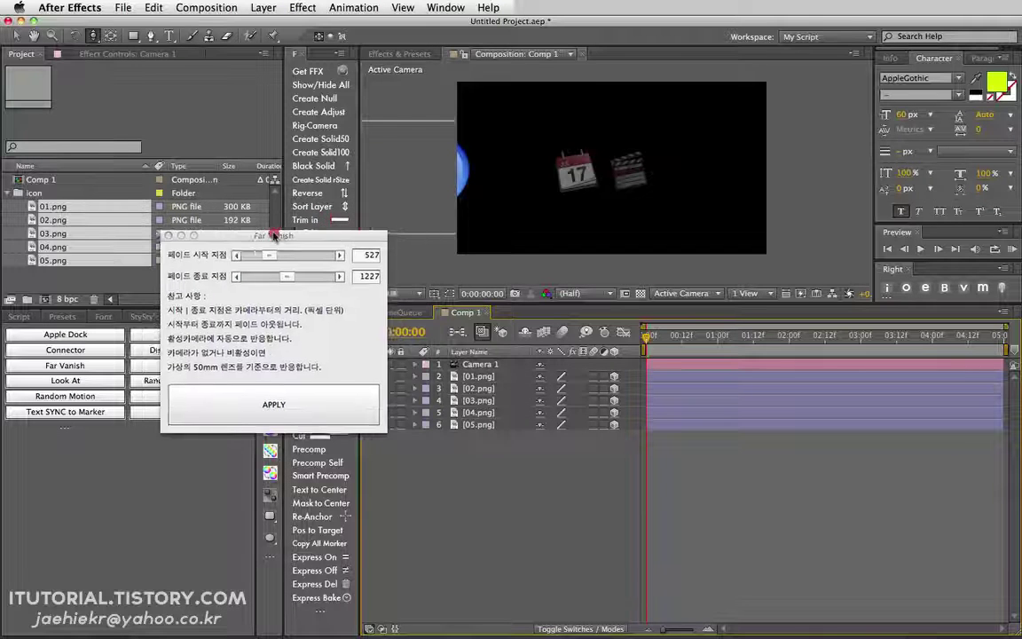